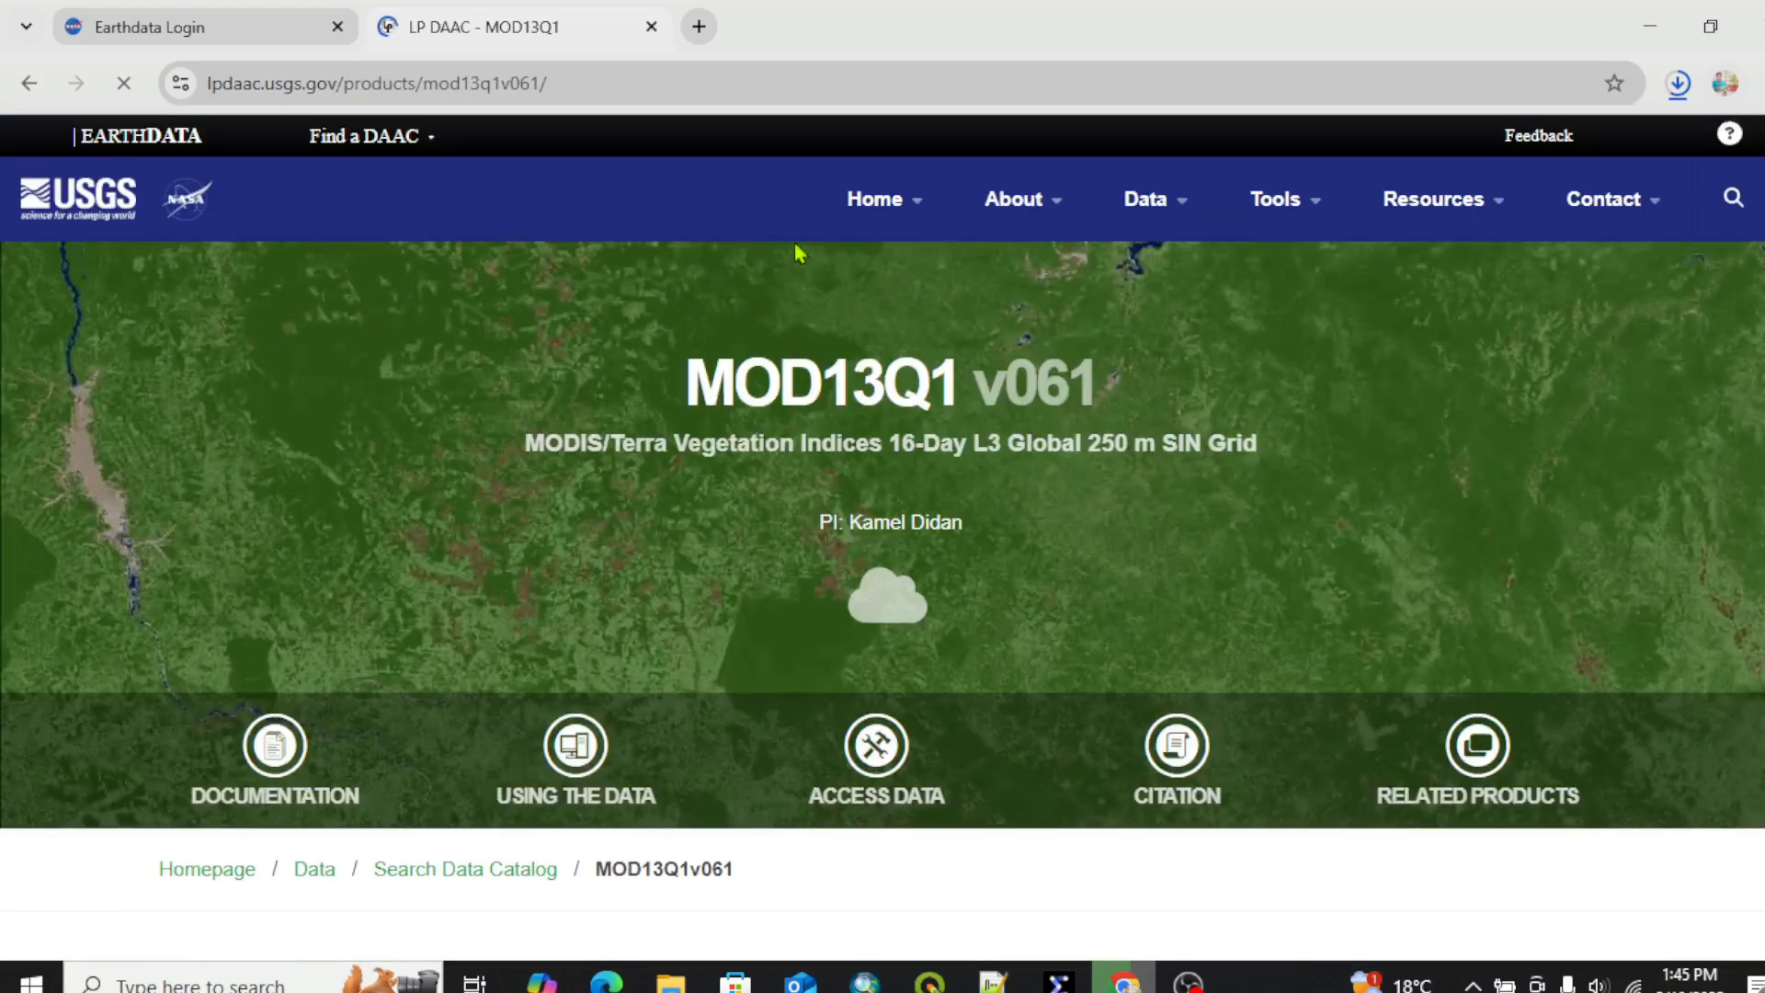
Open the MOD13Q1 v061 collection in NASA Earthdata Search from the product's data access options and show the account options.
scroll(839, 472, "down", 5)
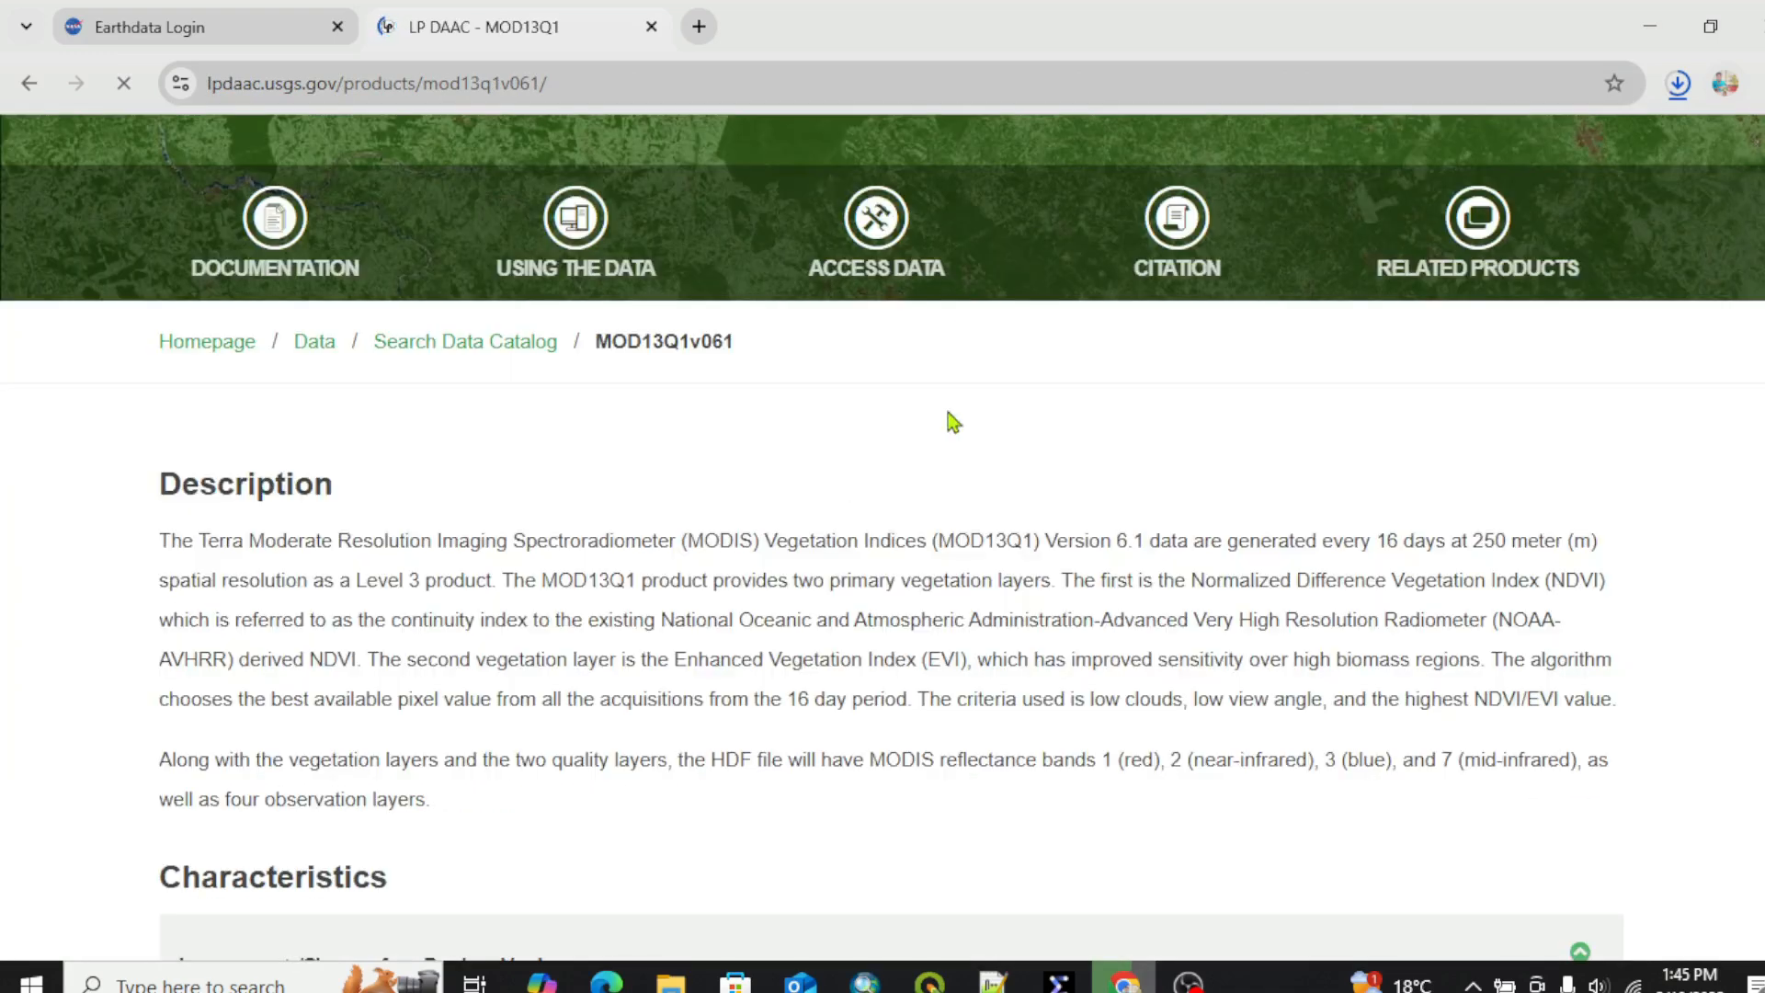
left_click(870, 237)
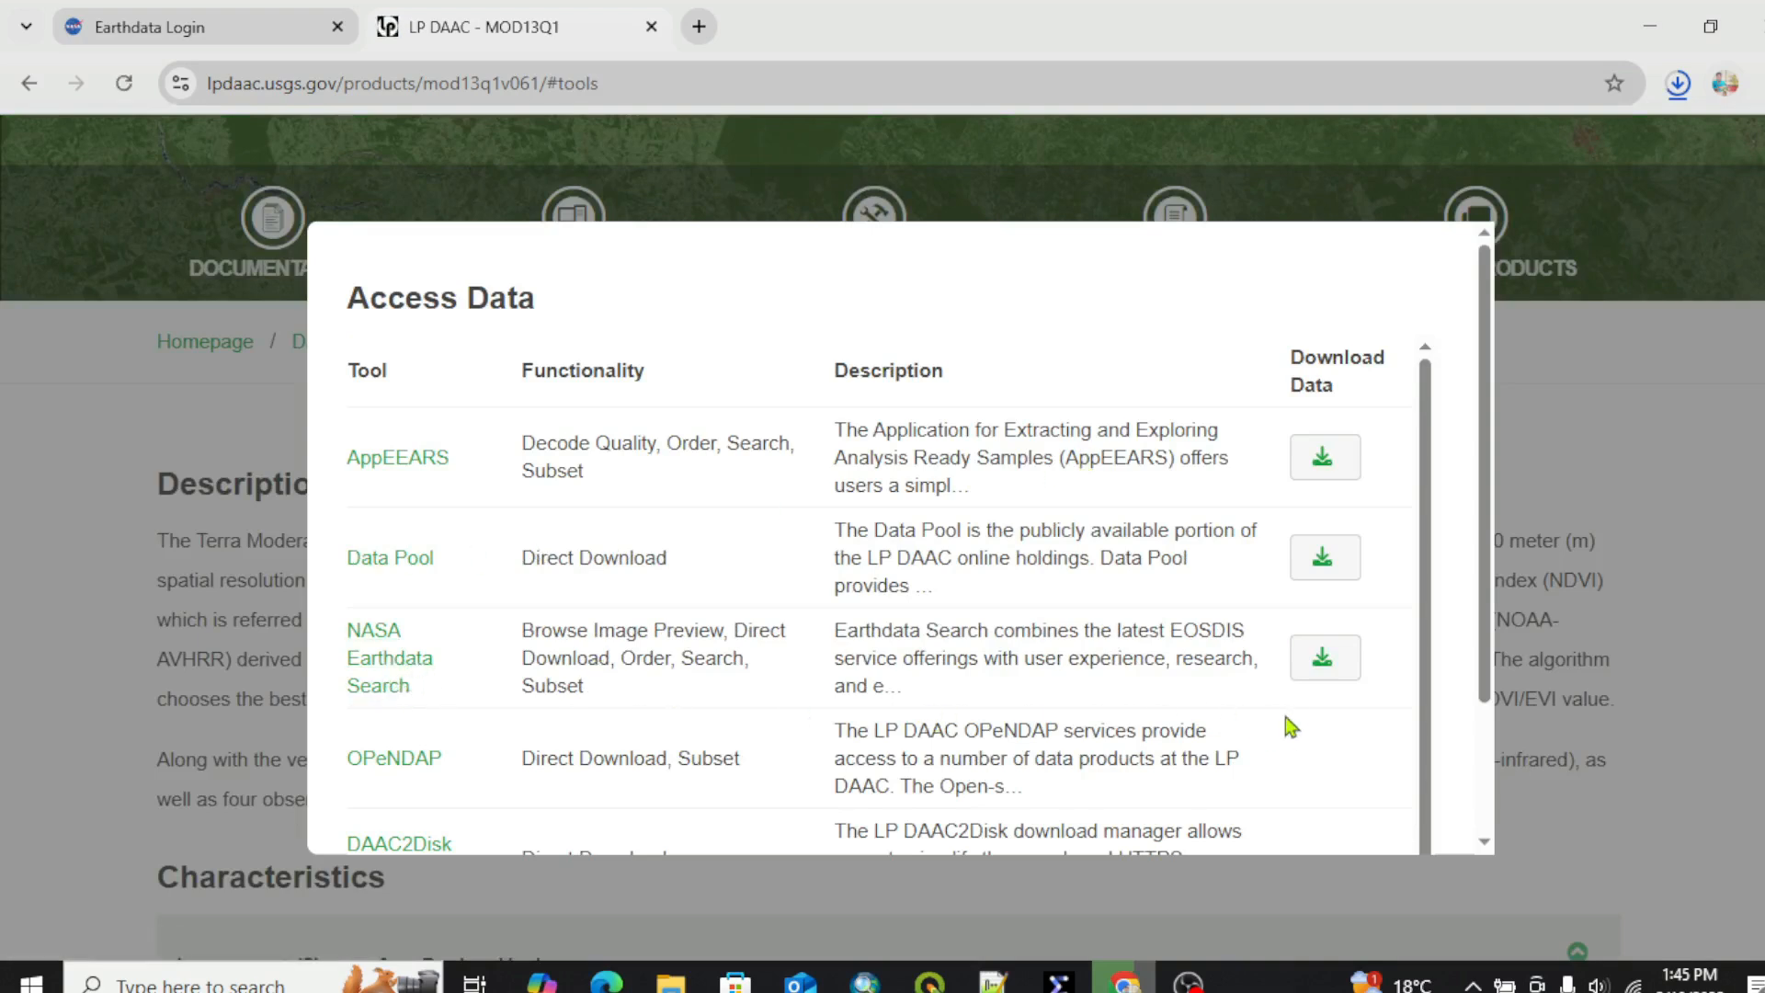
left_click(396, 669)
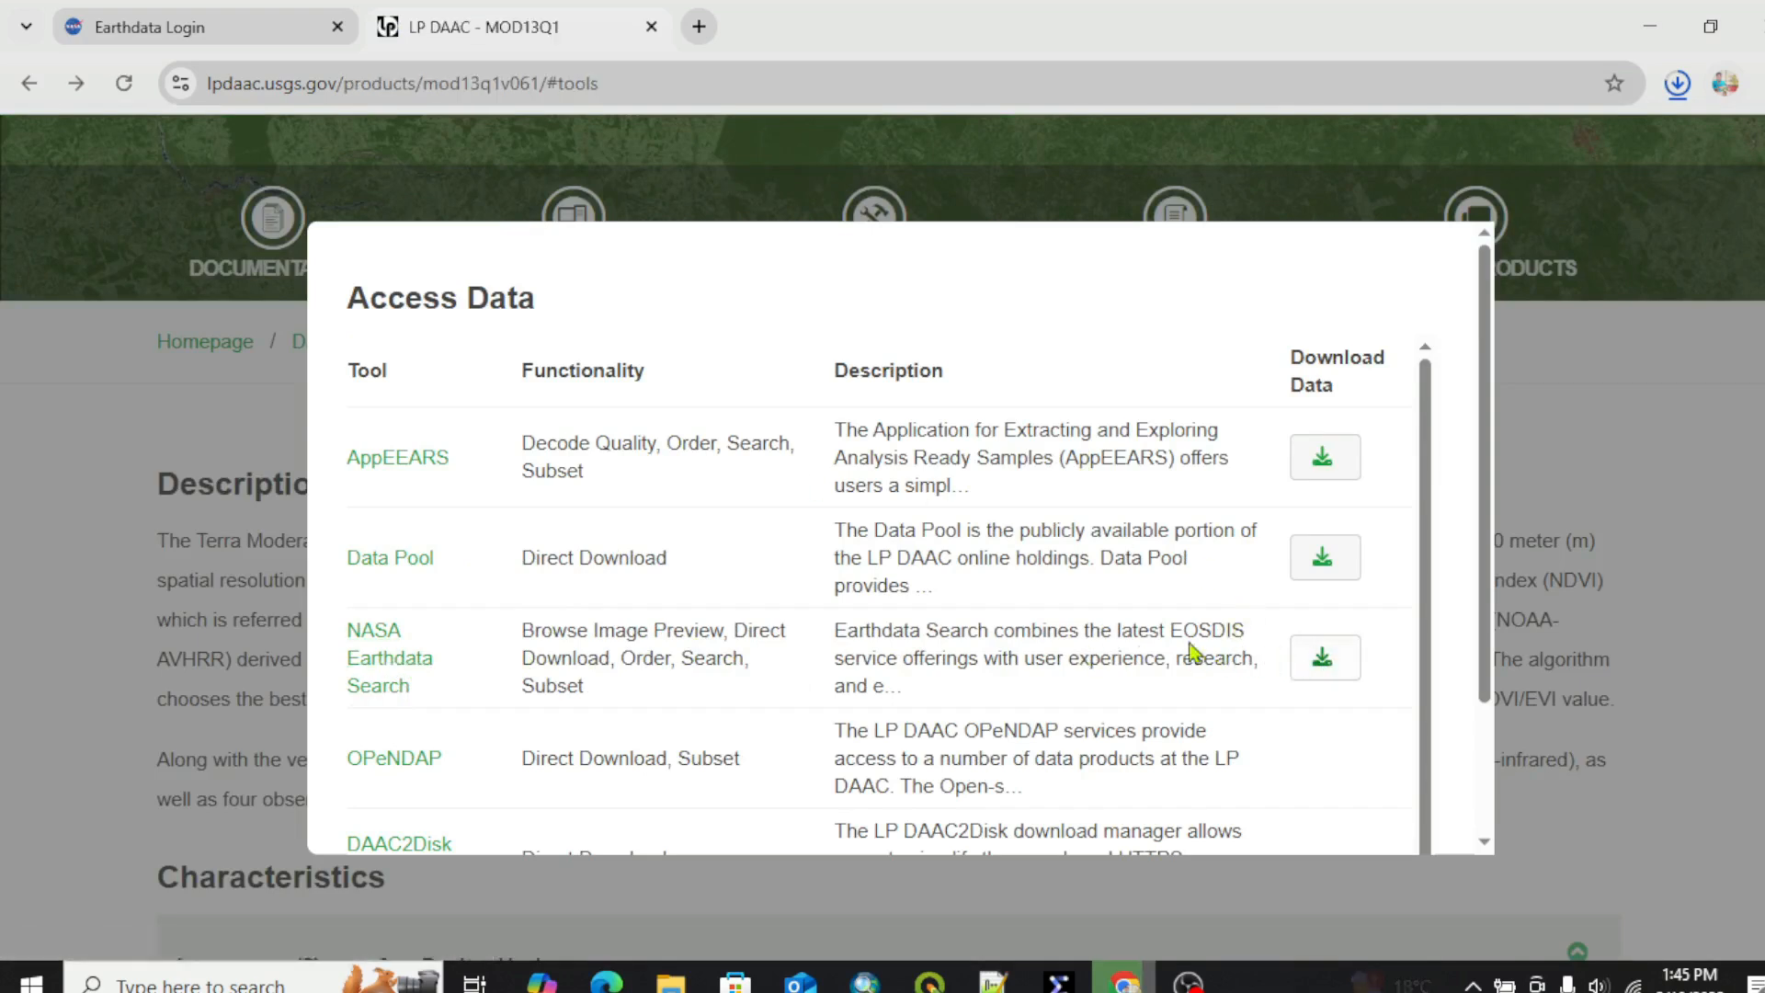
left_click(1298, 661)
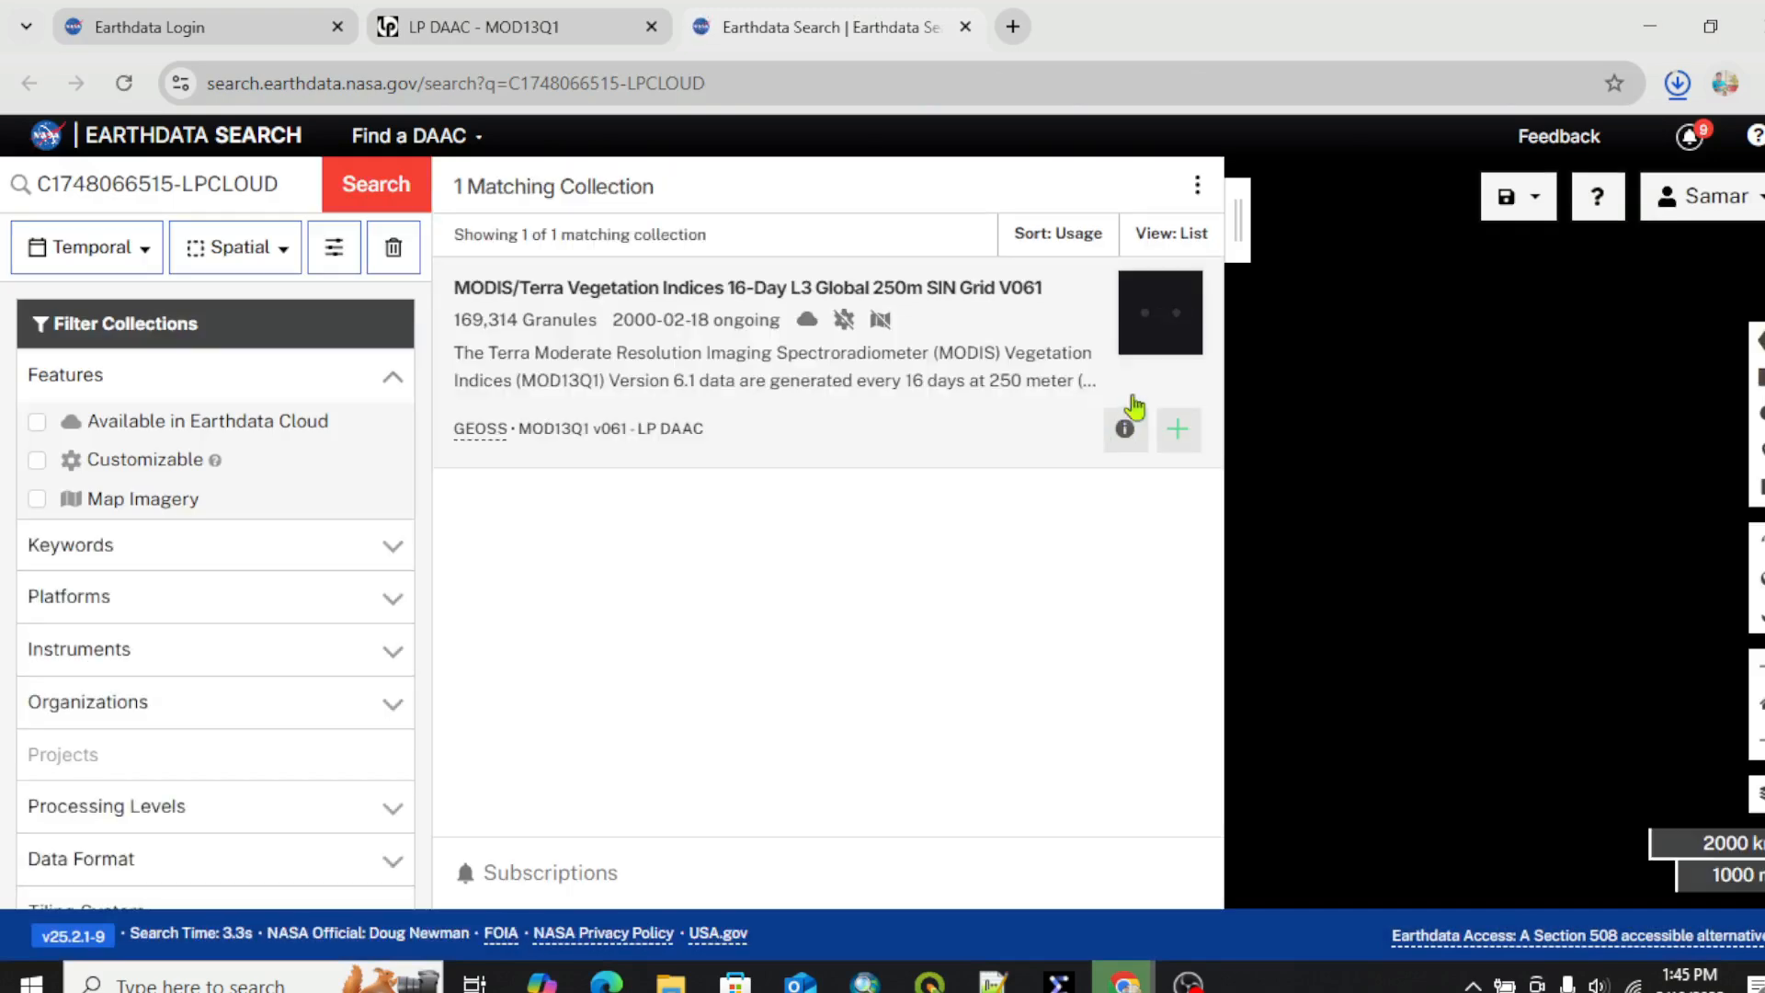
left_click(1740, 206)
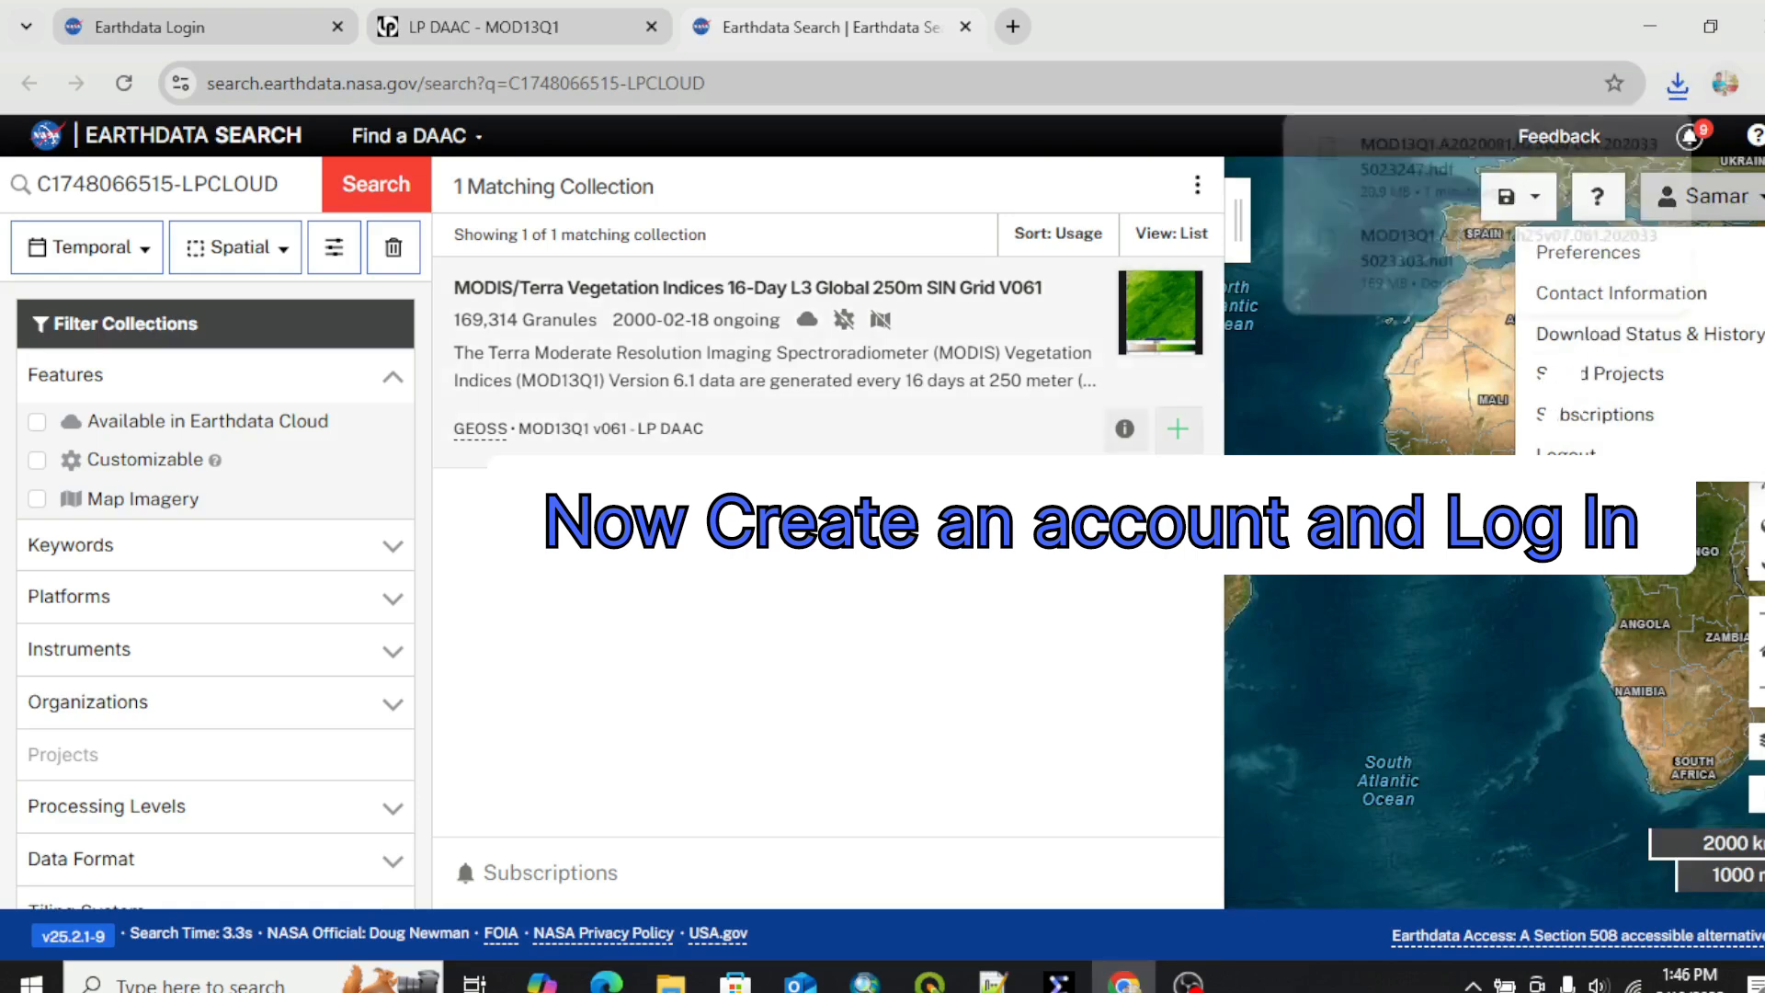
Set the temporal filter's start date to 2010-03-01.
left_click(118, 253)
left_click(145, 267)
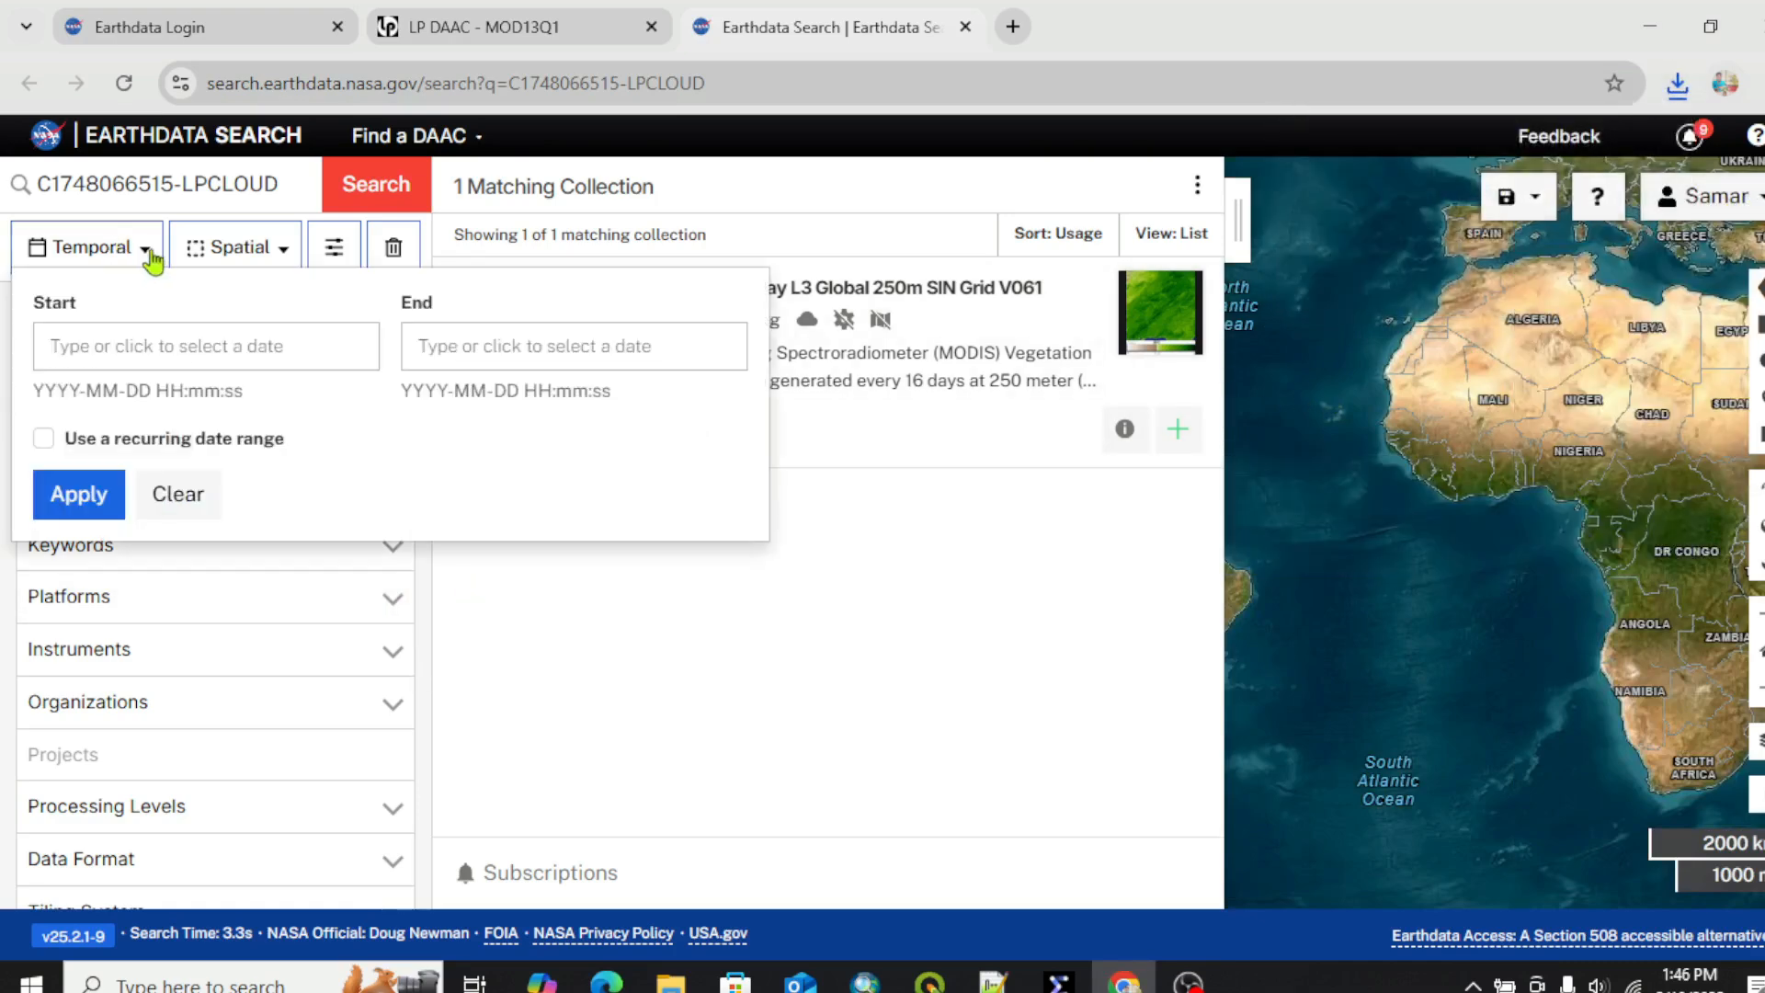
left_click(103, 357)
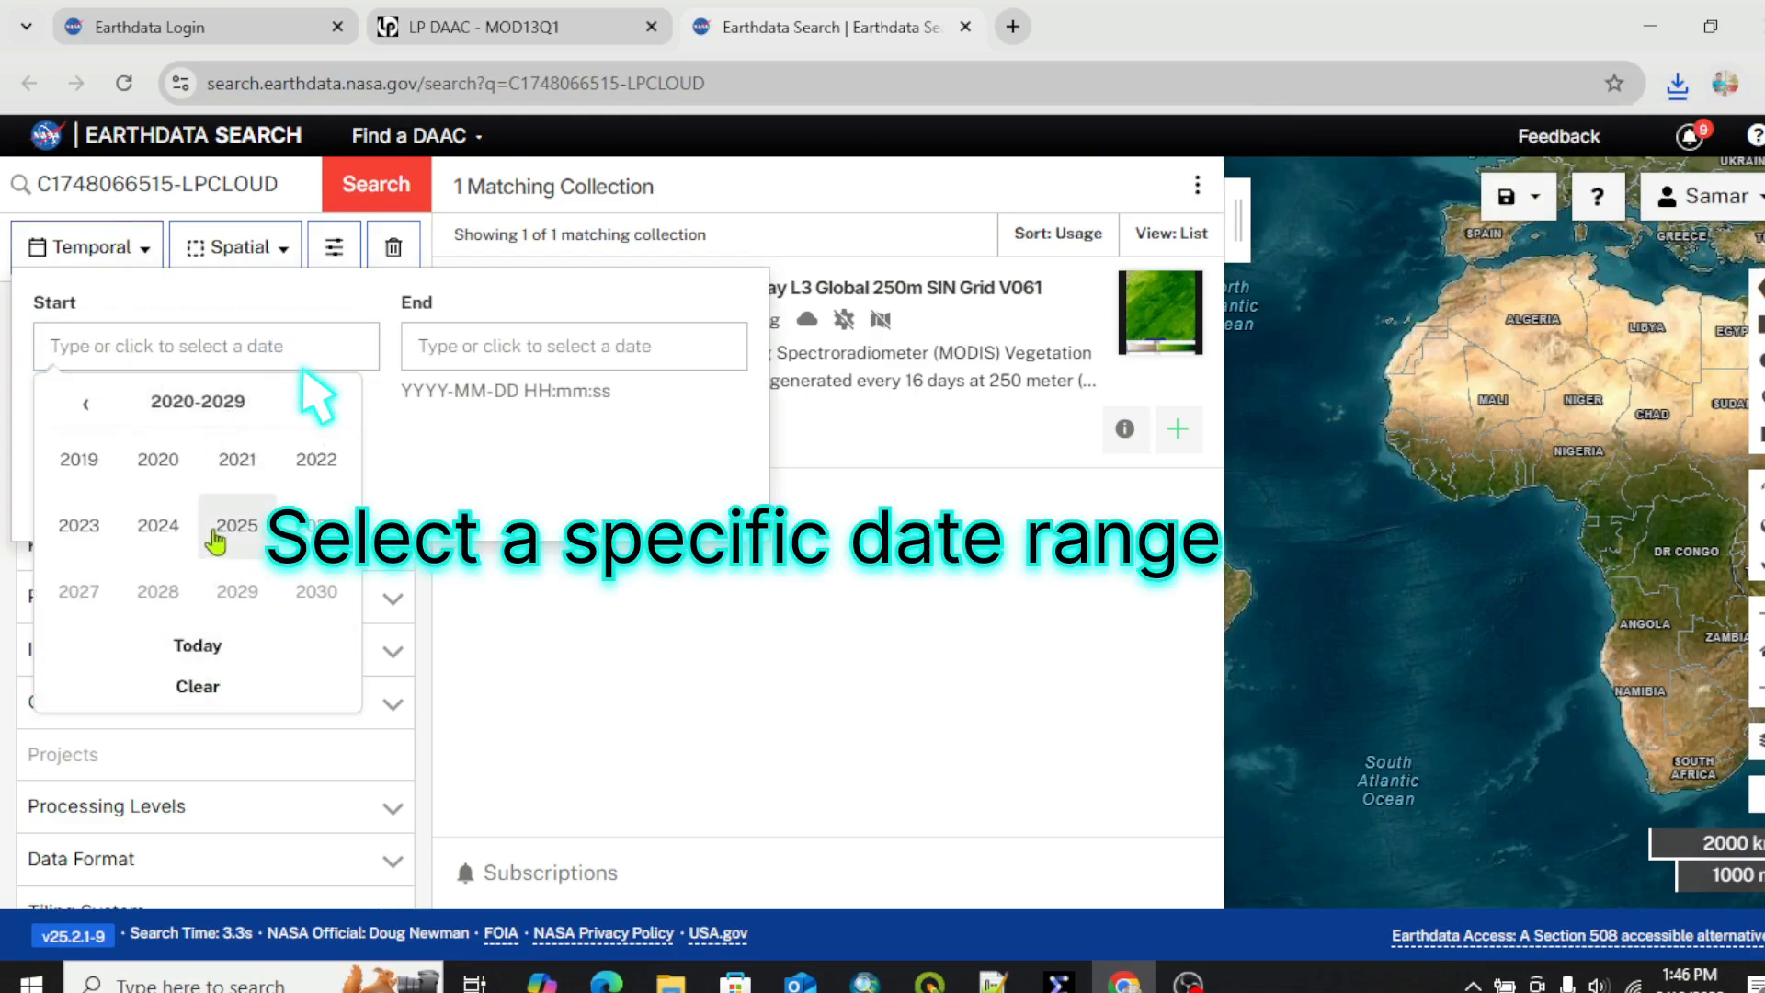
left_click(79, 525)
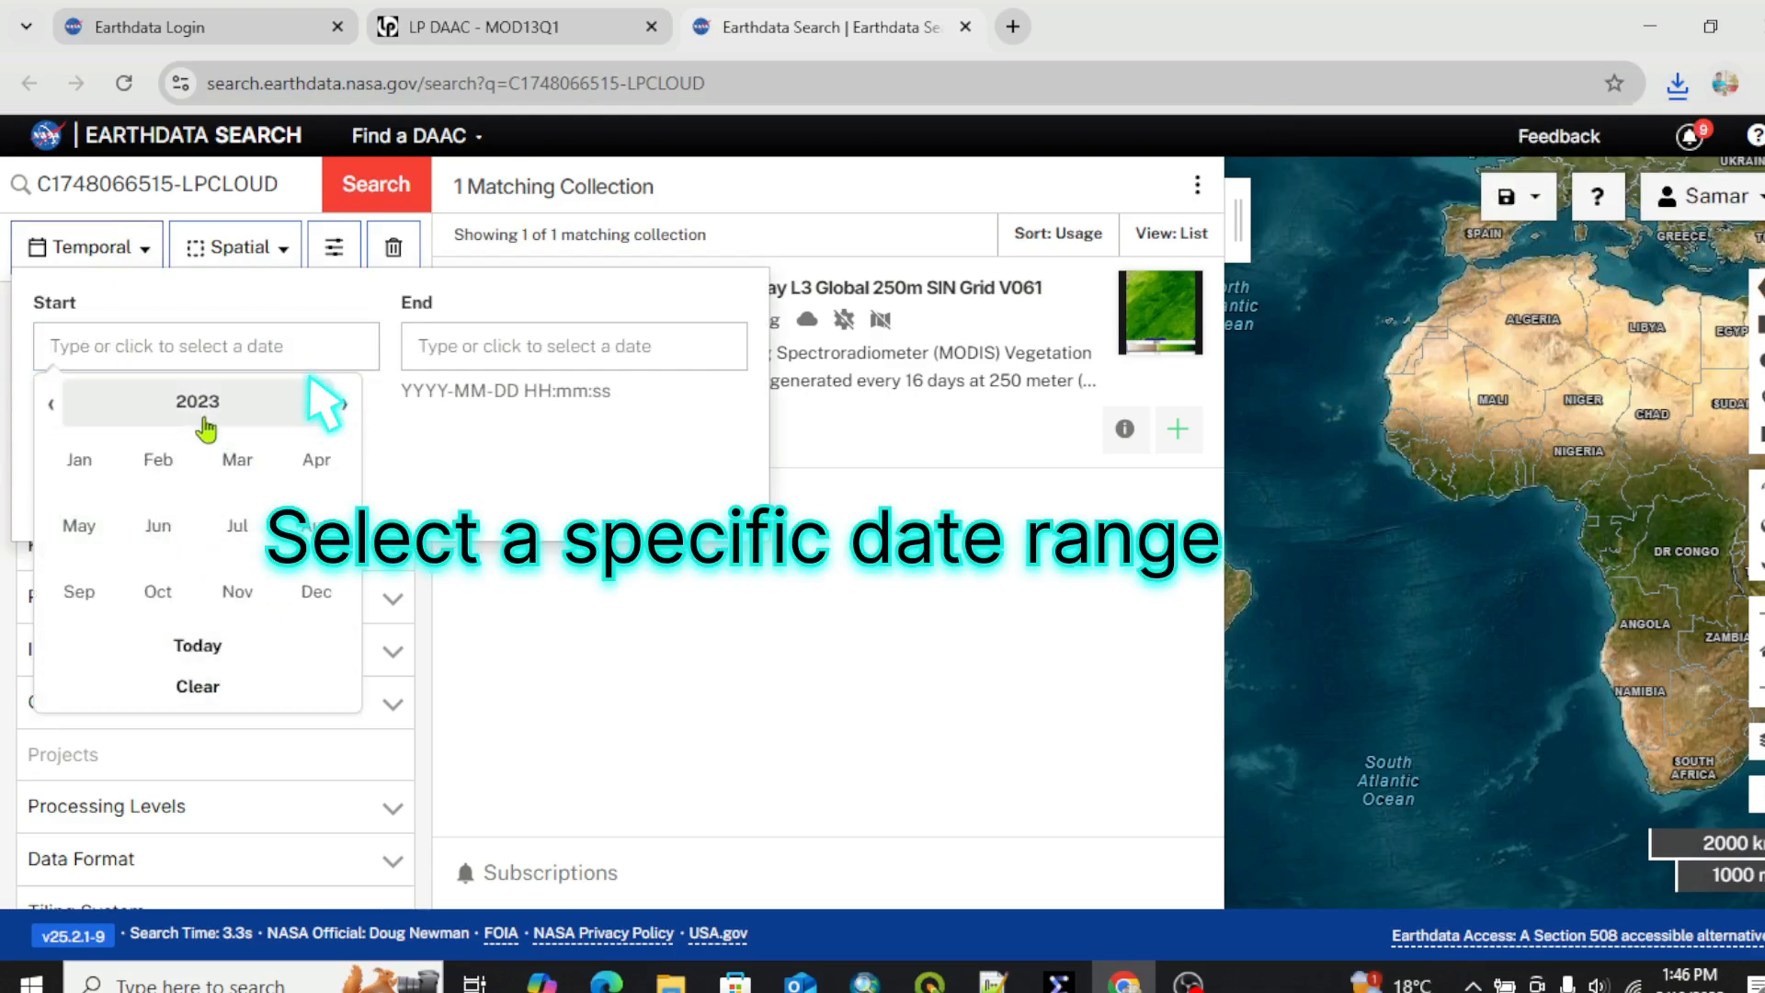
left_click(195, 404)
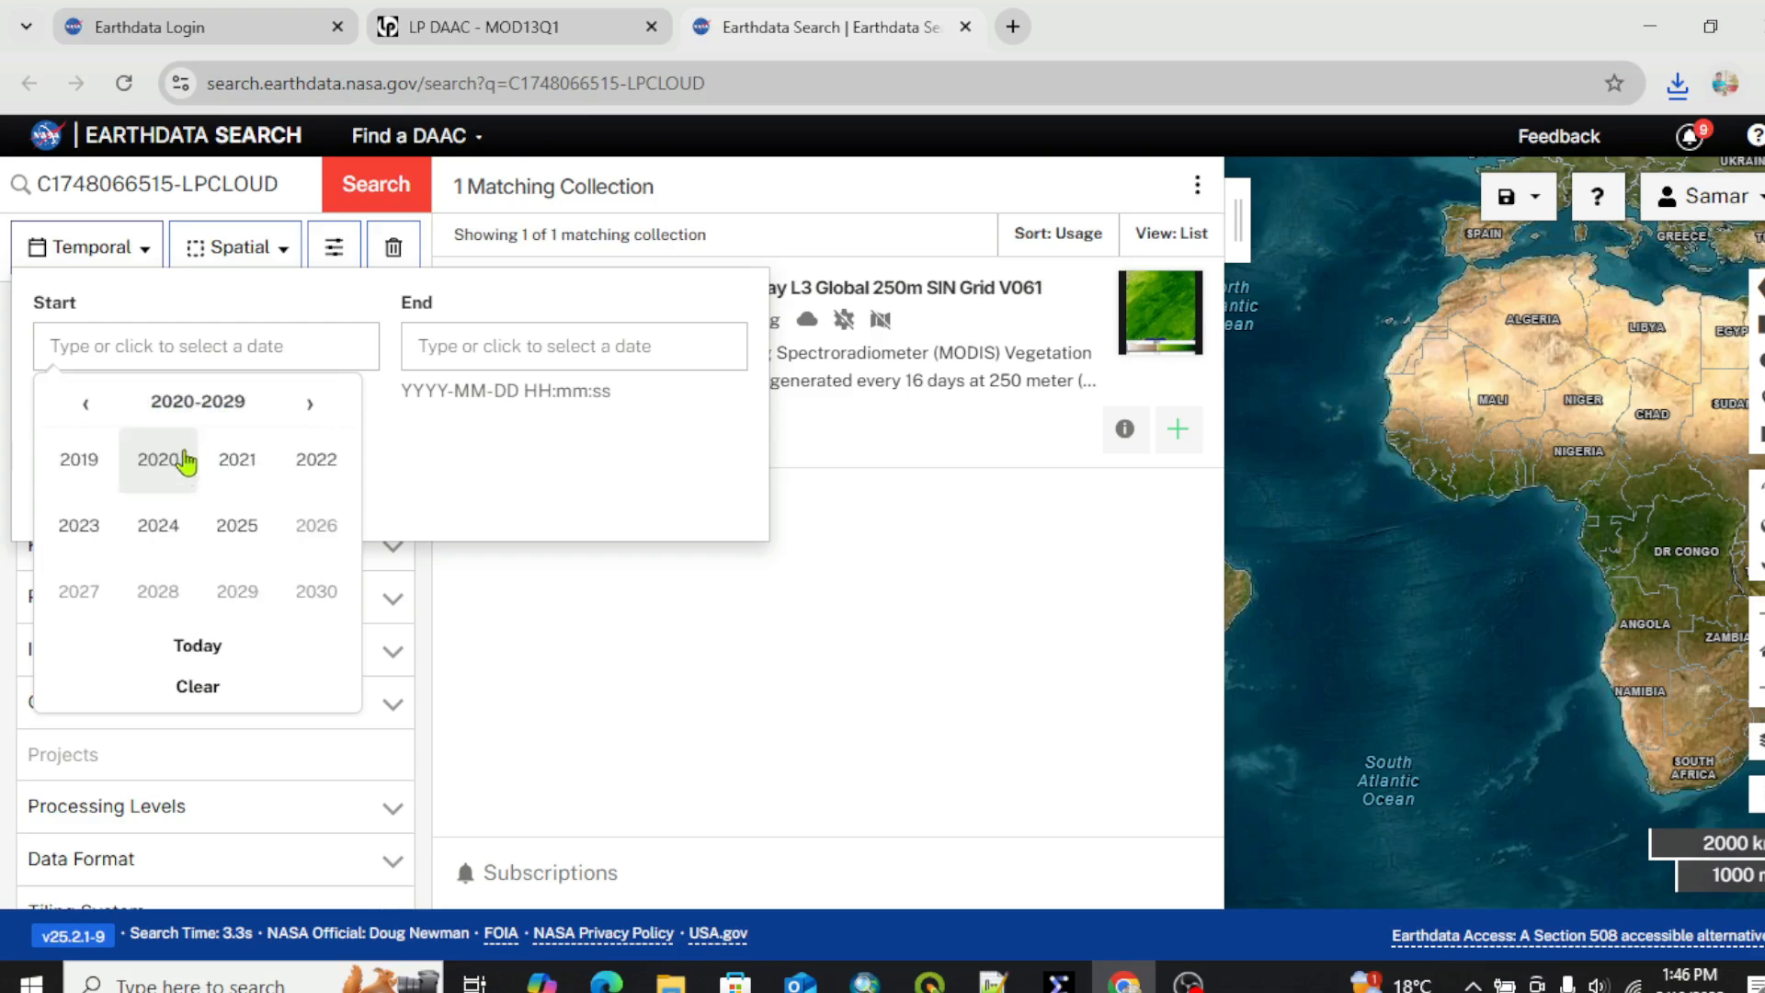
left_click(85, 404)
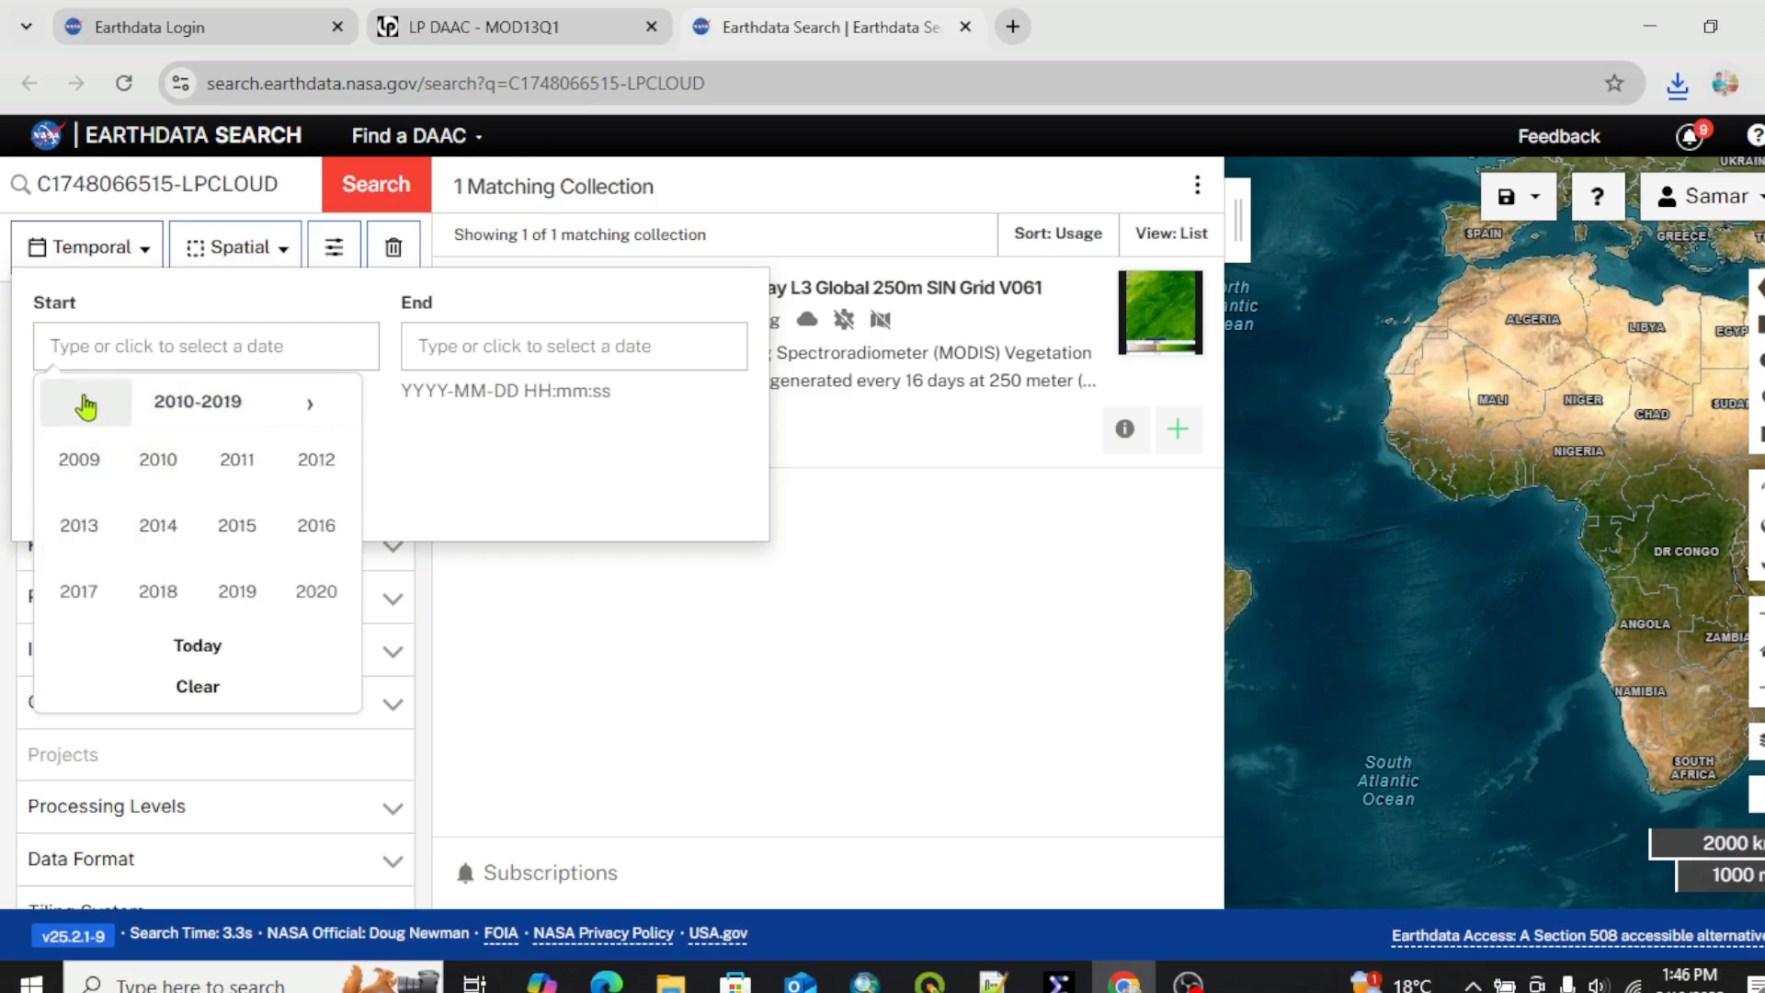
left_click(166, 478)
left_click(237, 466)
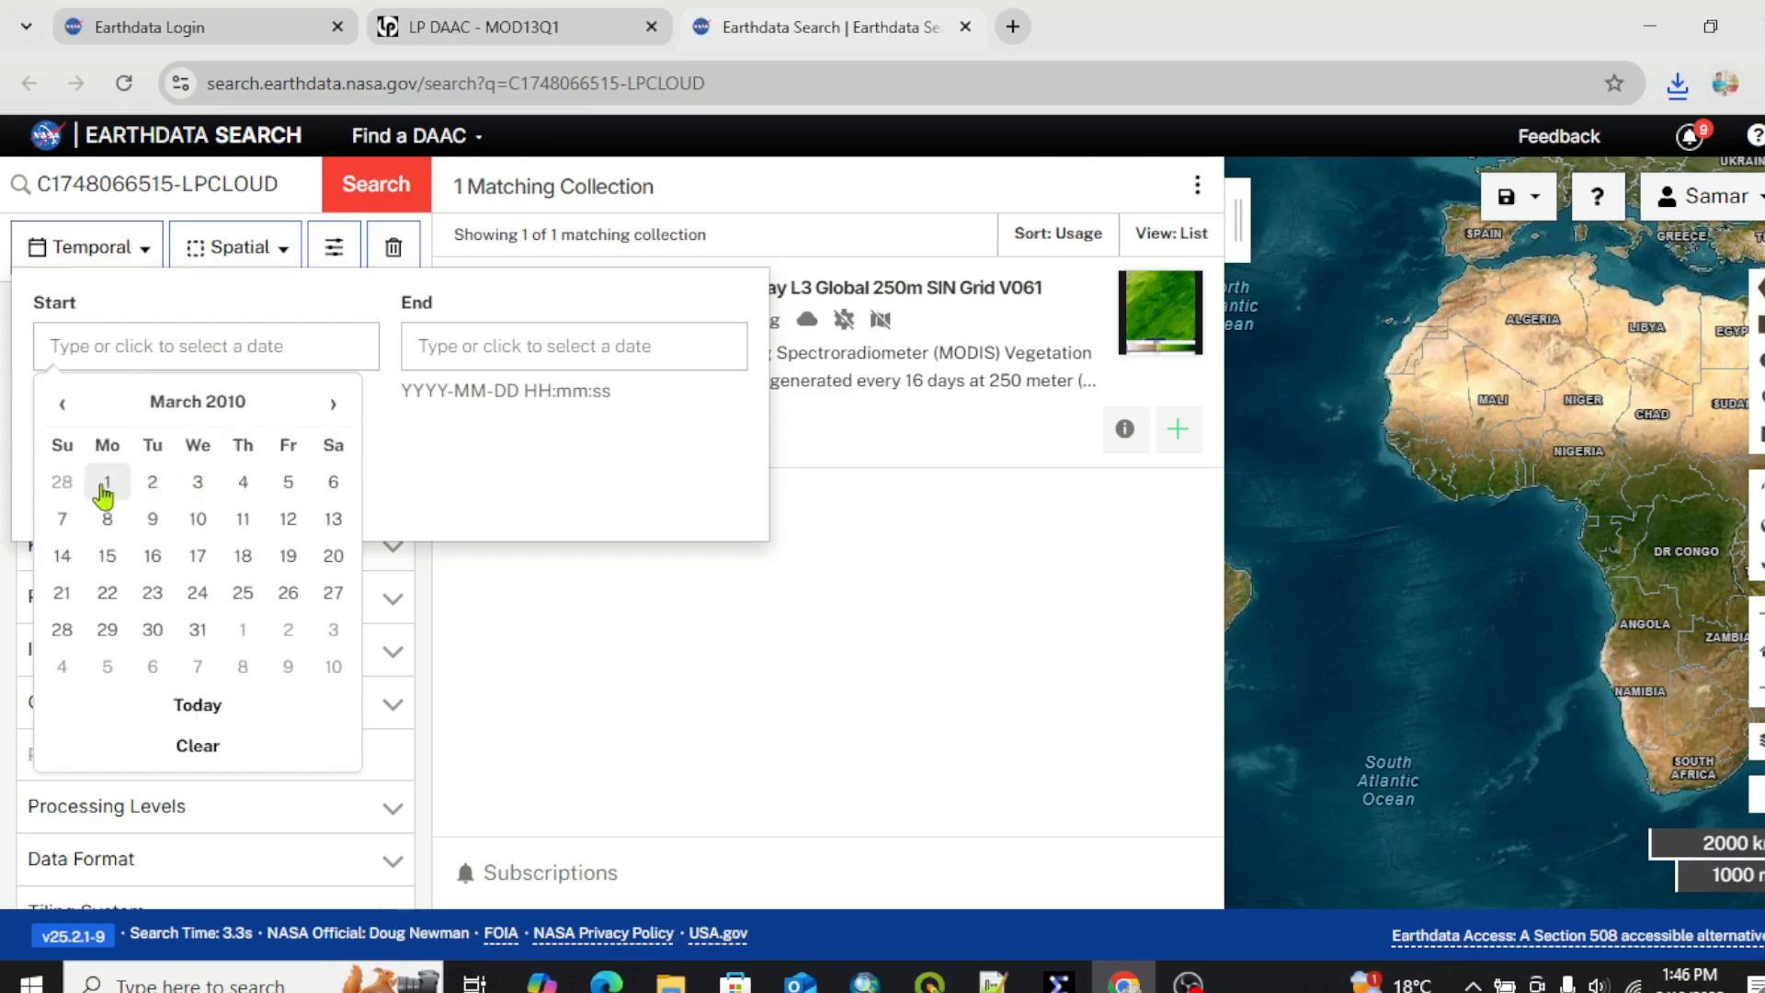
left_click(105, 481)
Set the temporal filter's end date to 2010-03-31 and apply the date range.
left_click(528, 345)
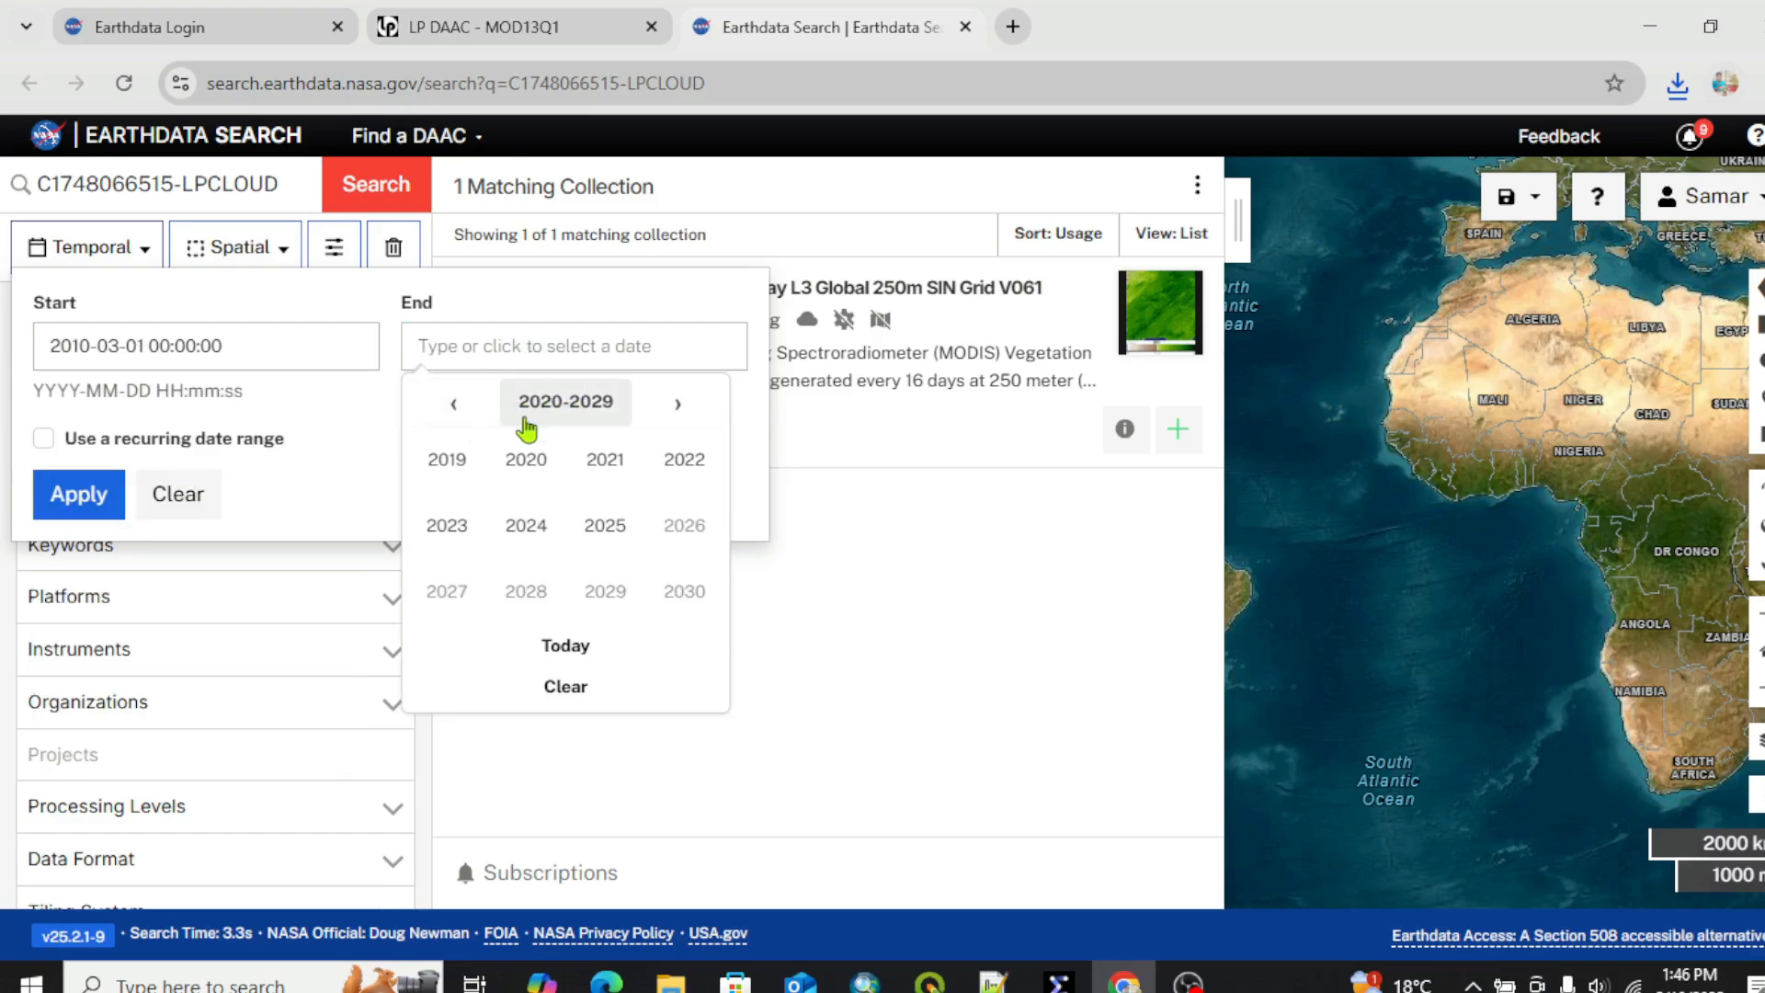
left_click(454, 403)
left_click(526, 463)
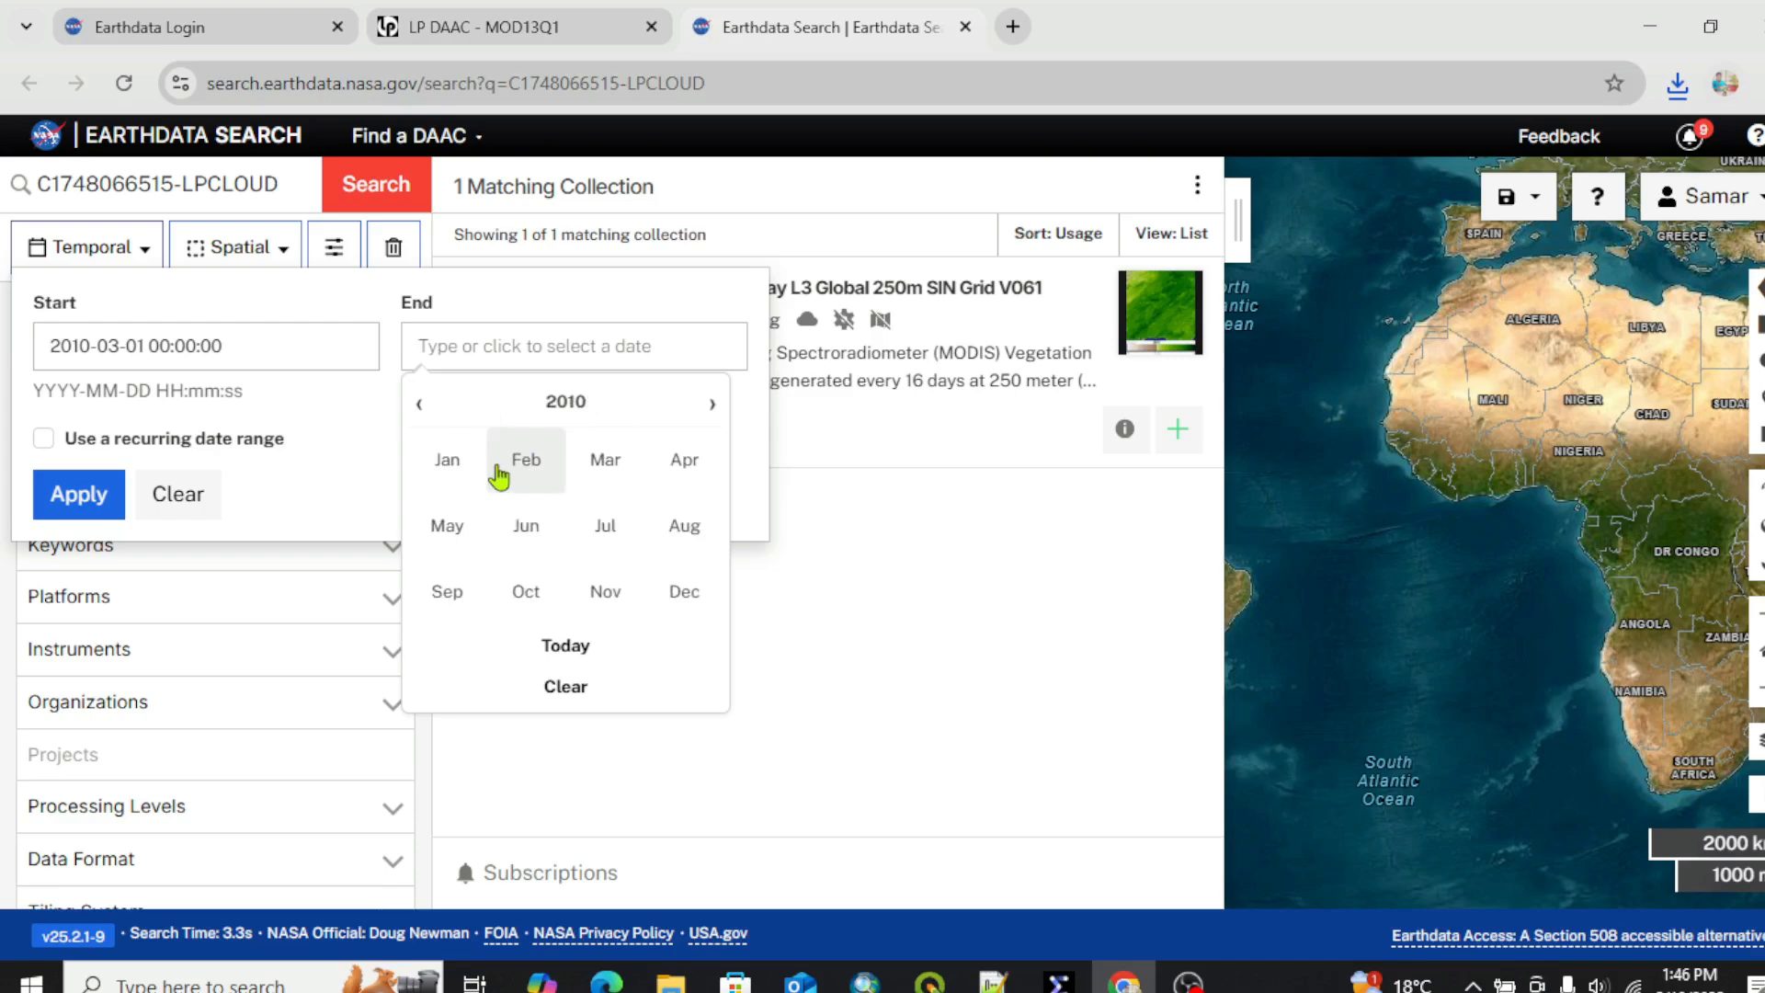
left_click(616, 466)
left_click(568, 634)
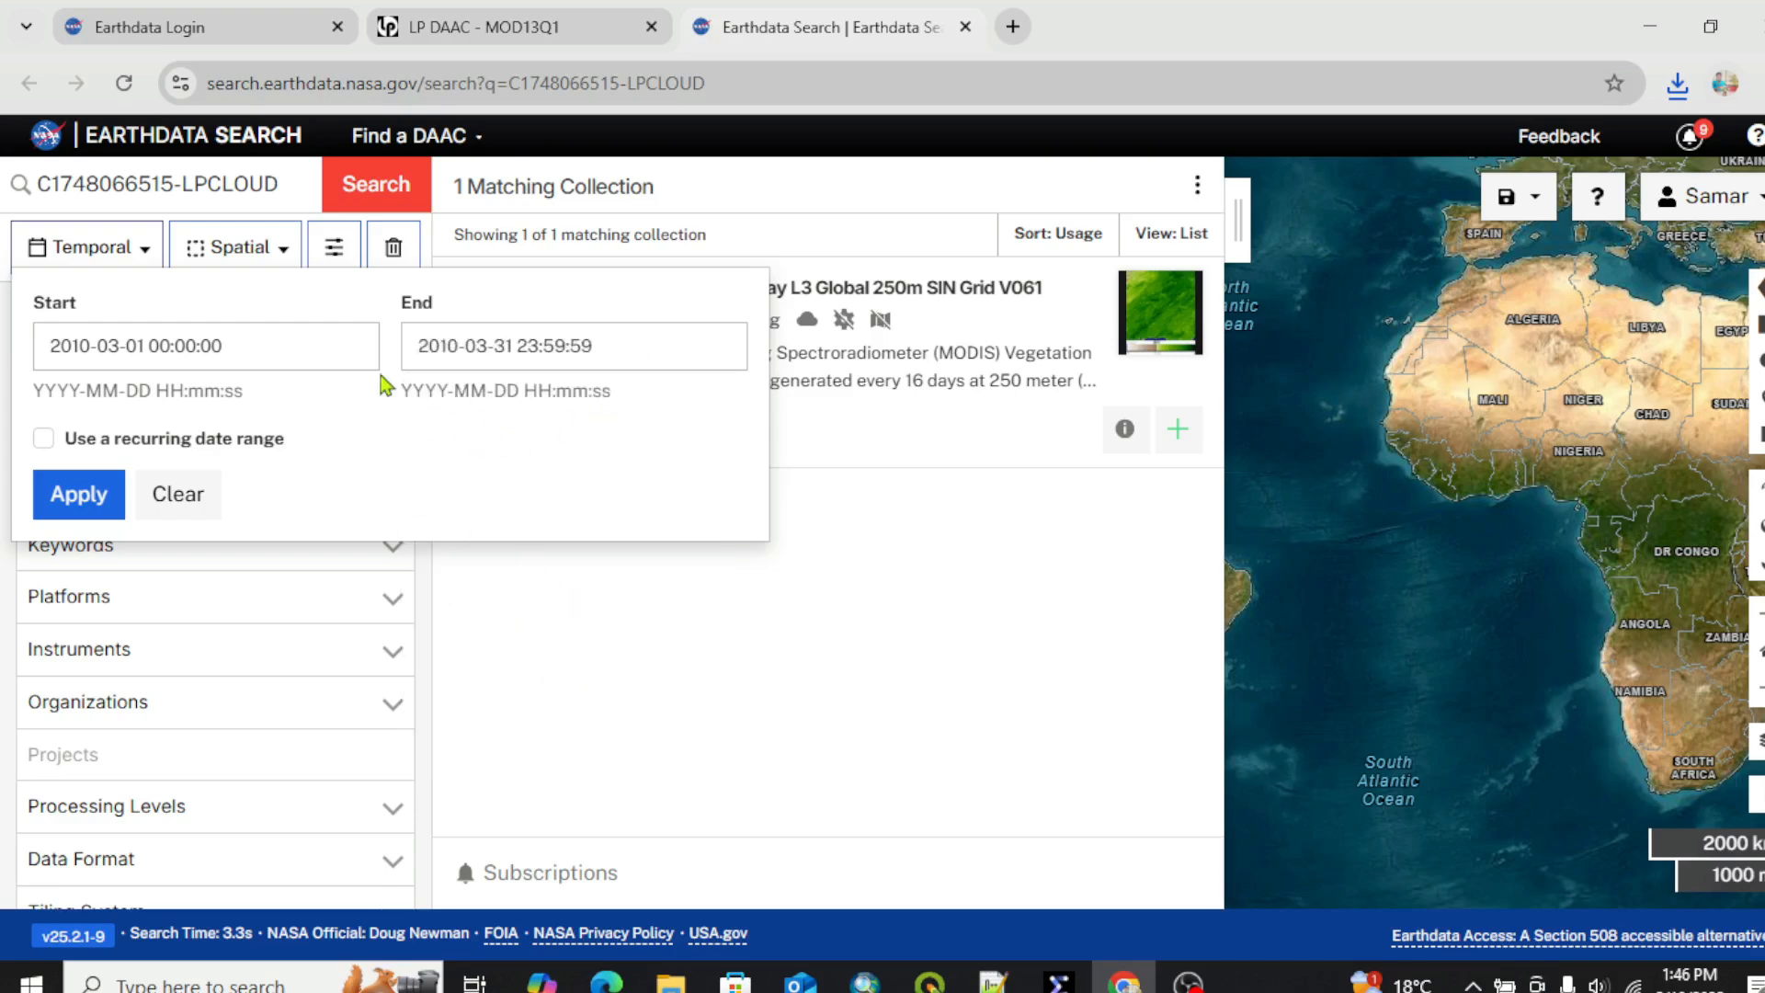
left_click(75, 493)
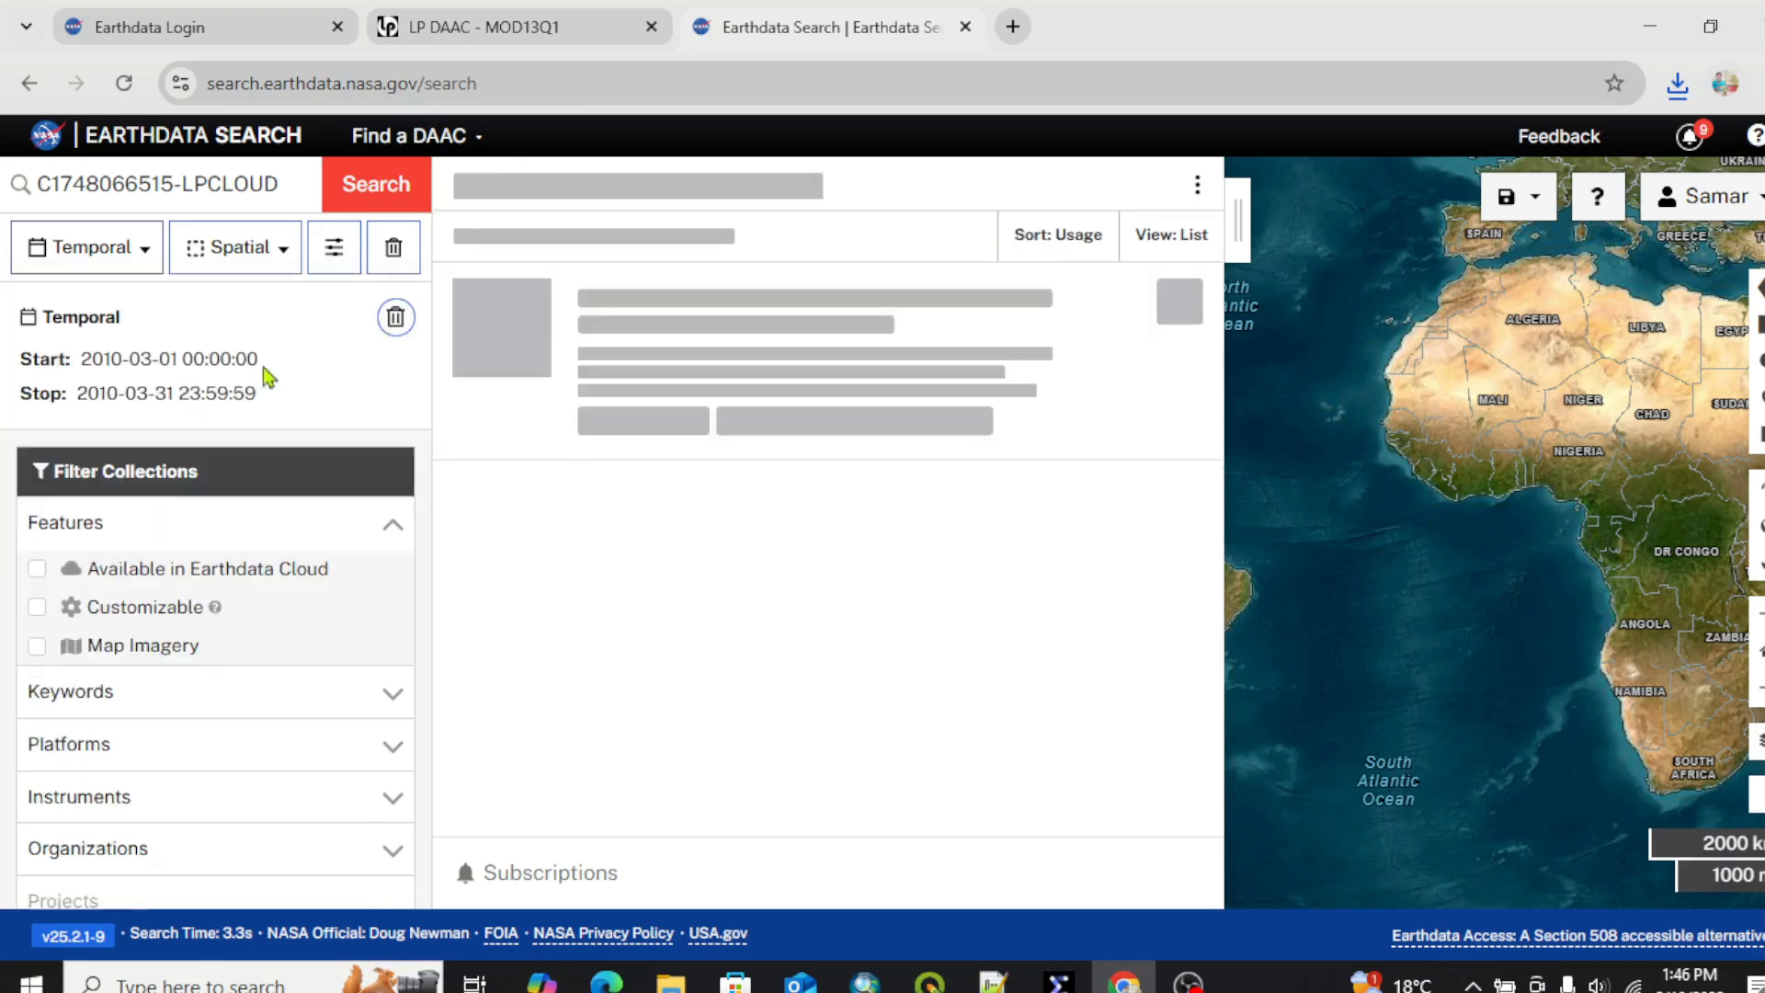
Filter the collections by the HDF data format.
scroll(383, 524, "down", 3)
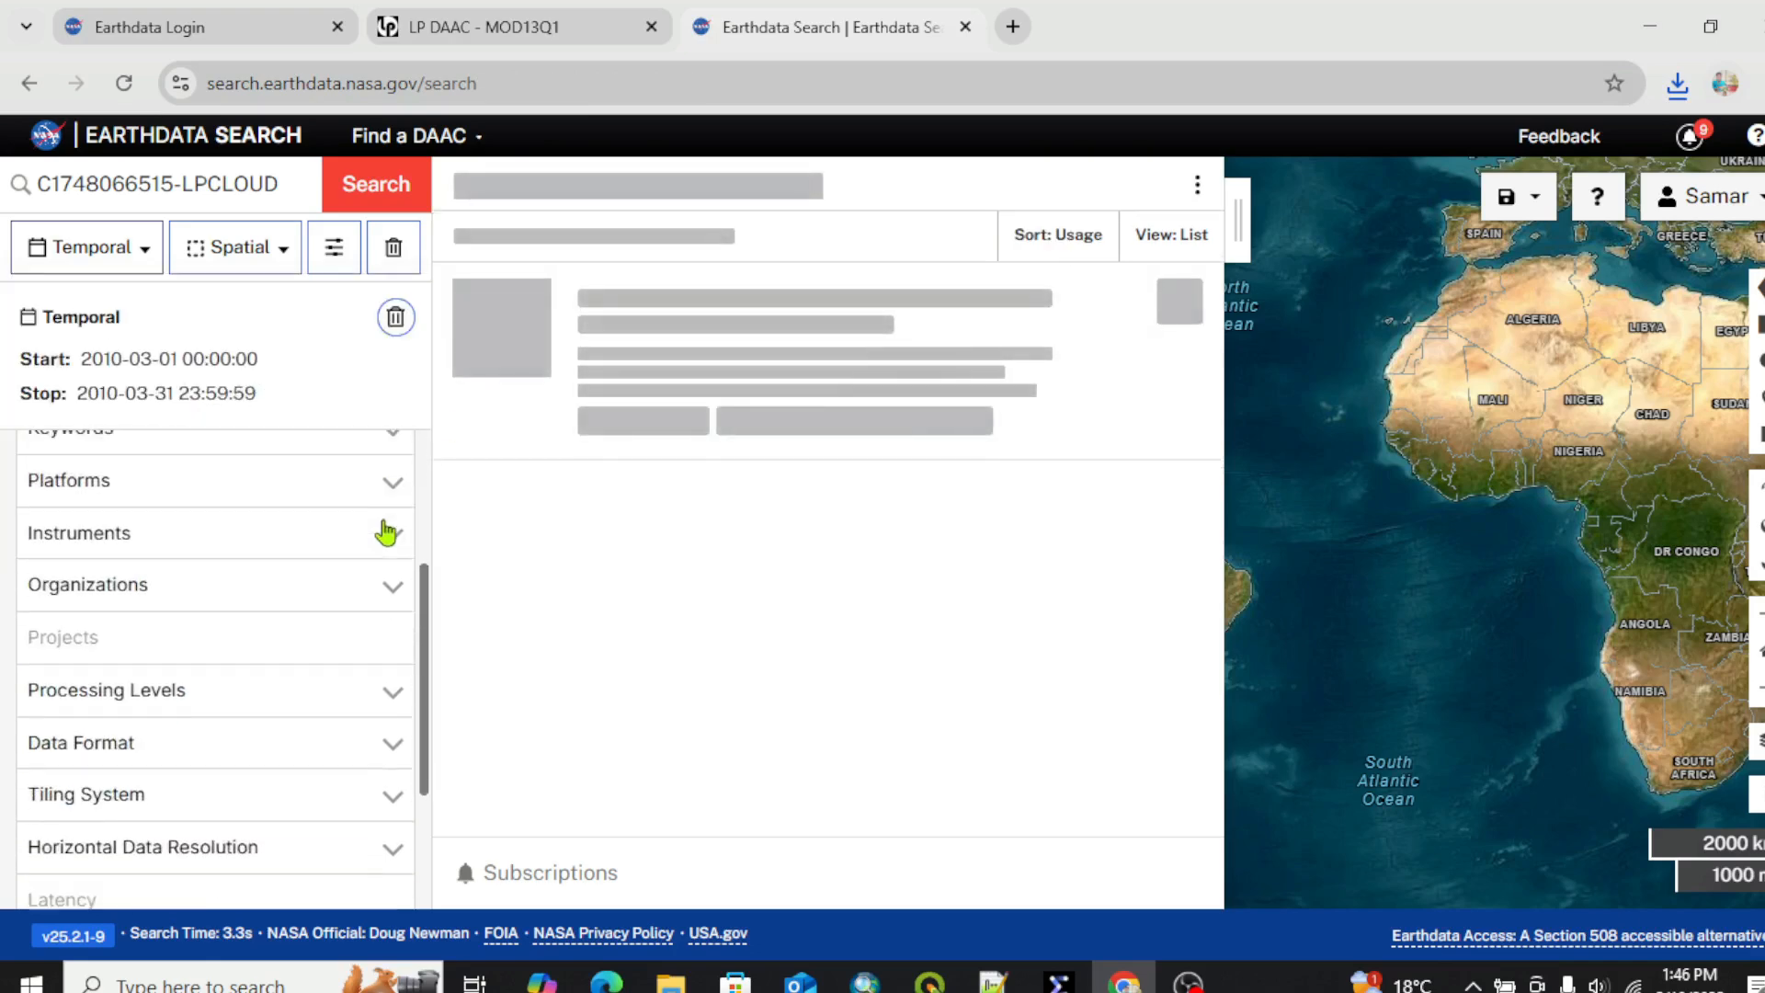
scroll(386, 518, "up", 2)
left_click(393, 565)
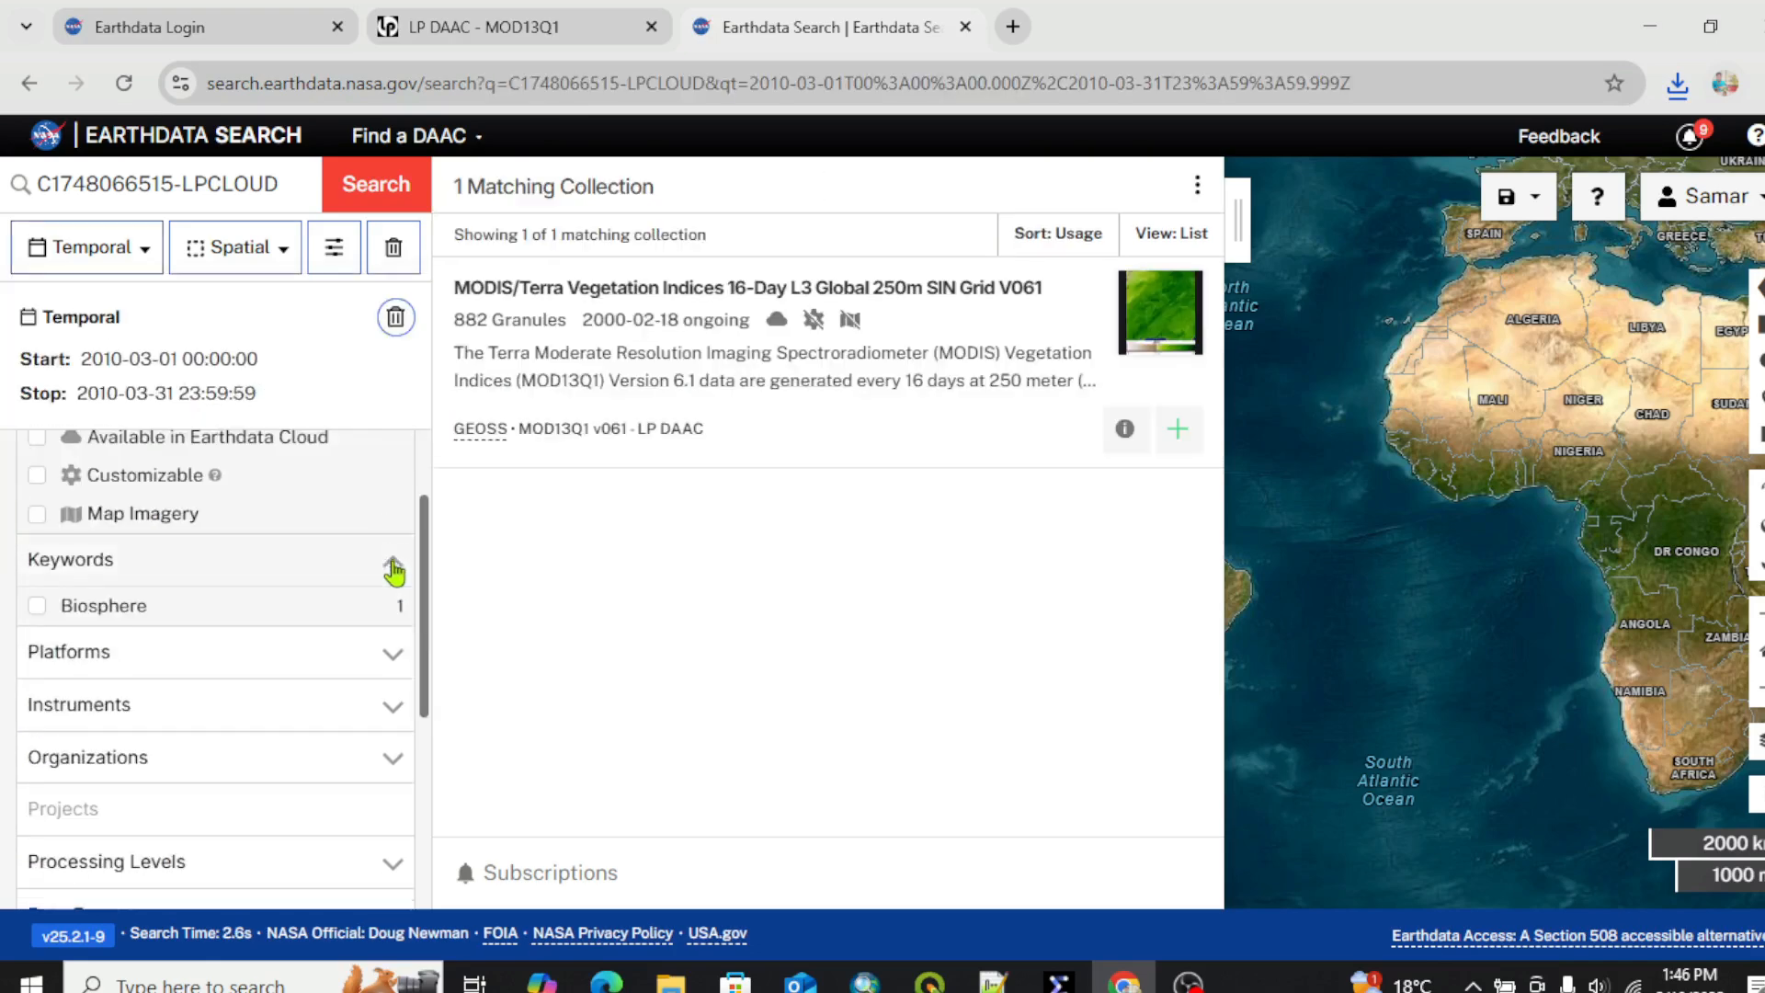
scroll(393, 570, "down", 4)
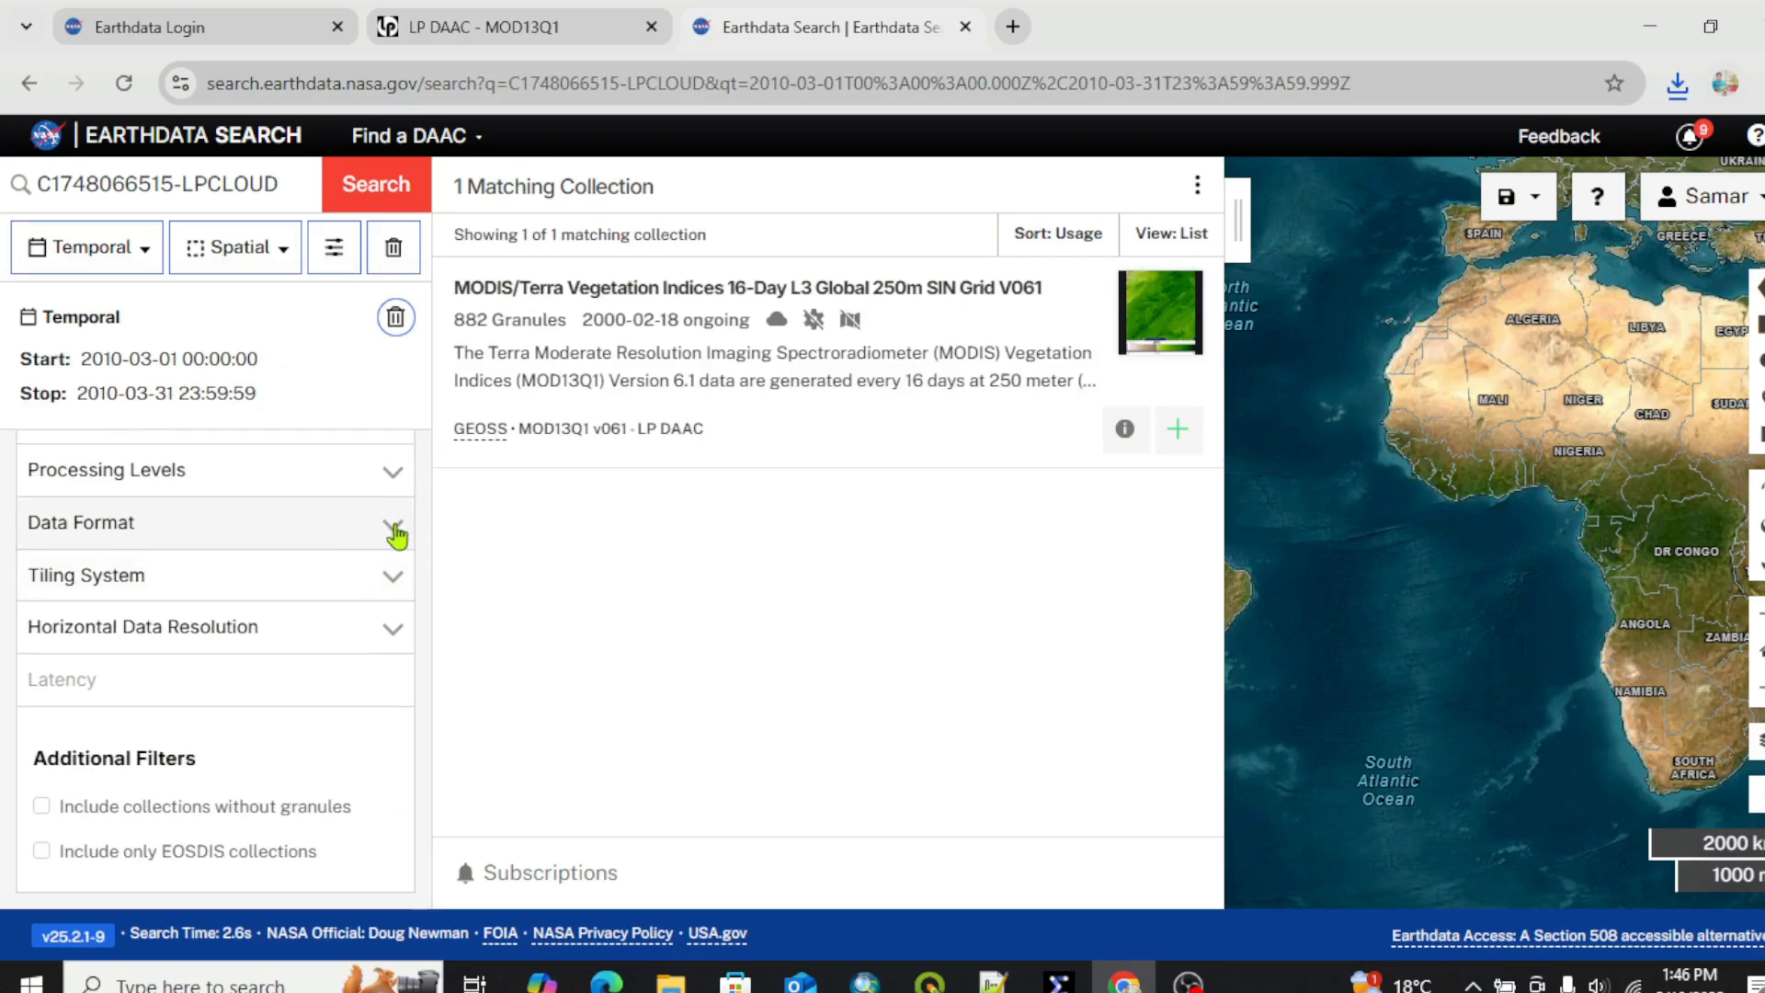
left_click(391, 526)
left_click(37, 570)
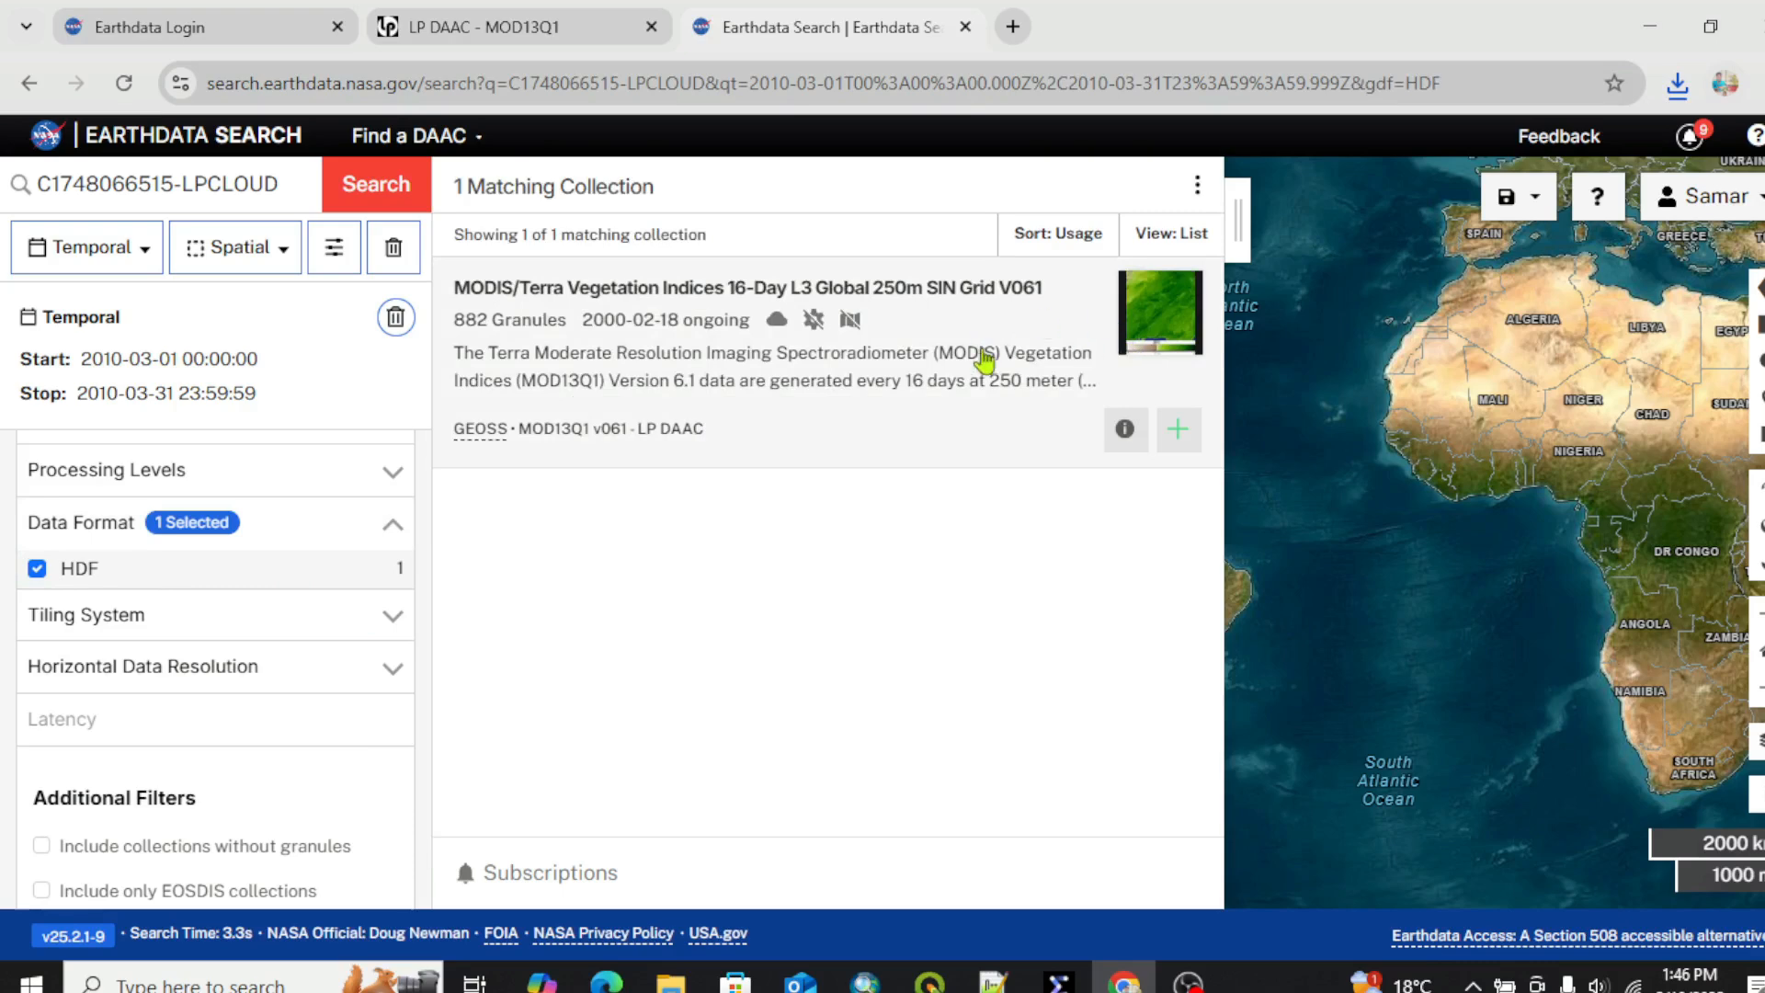
Open the granules of the MODIS/Terra Vegetation Indices 16-Day collection and check the browser's recent downloads.
left_click(1124, 332)
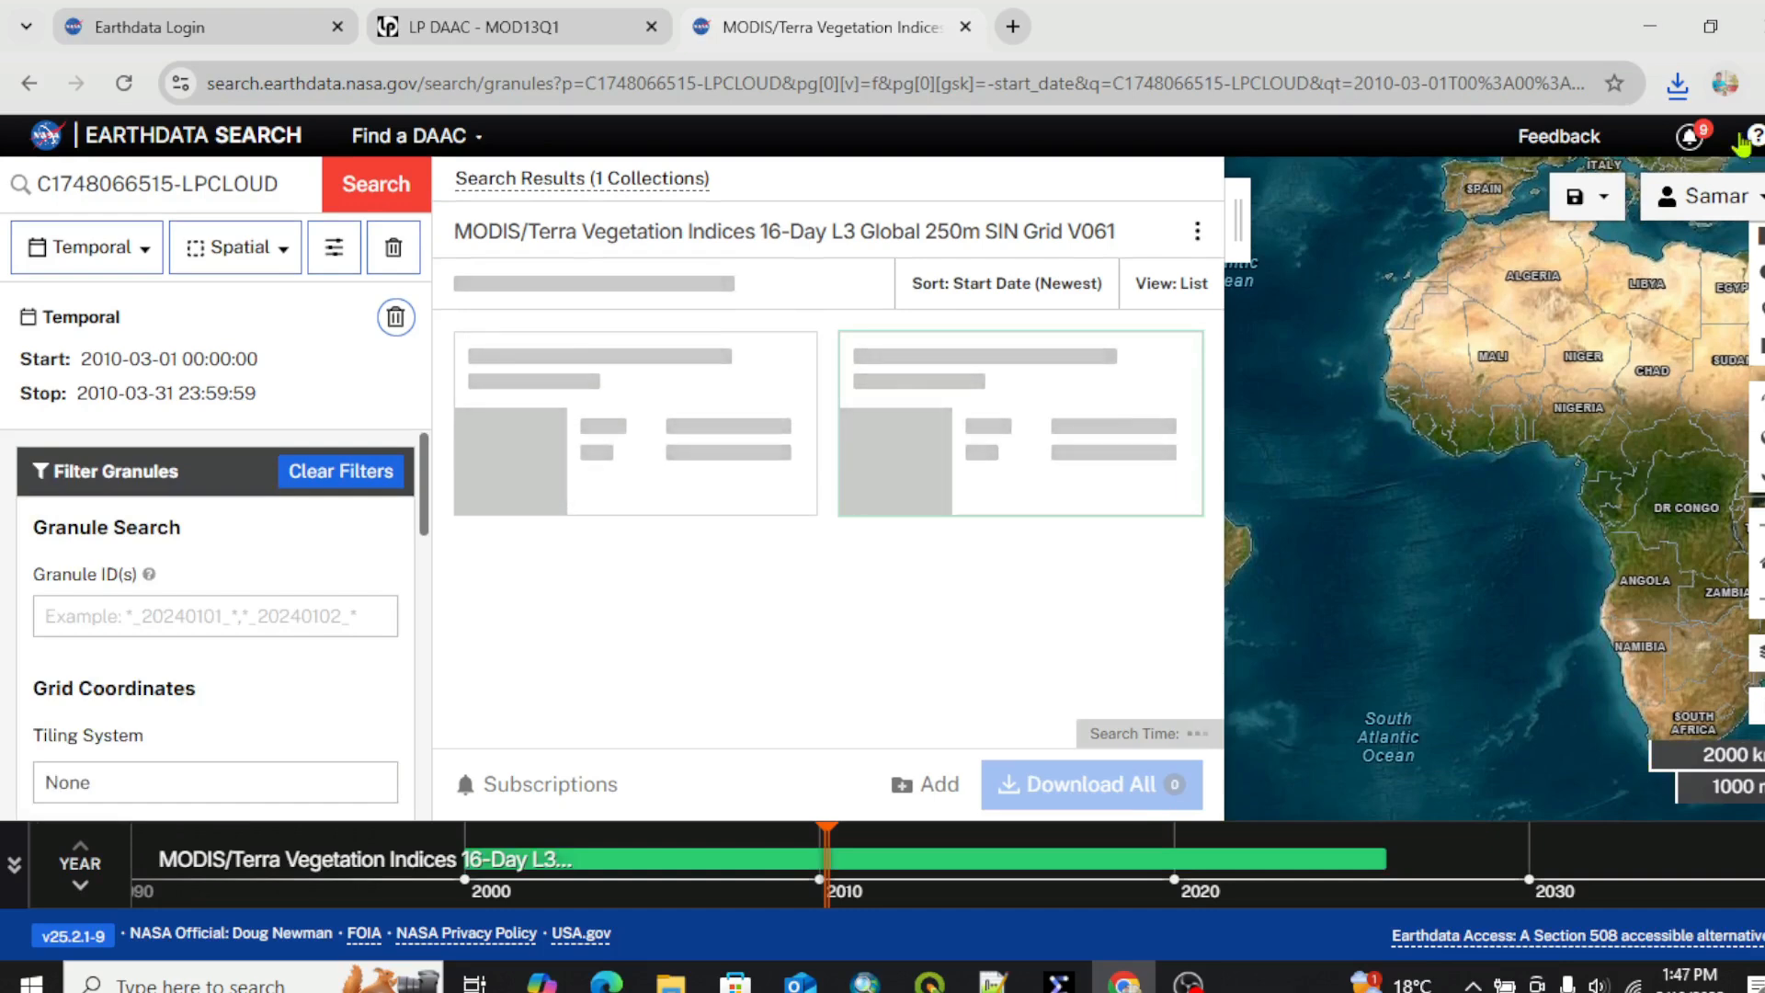
left_click(1678, 84)
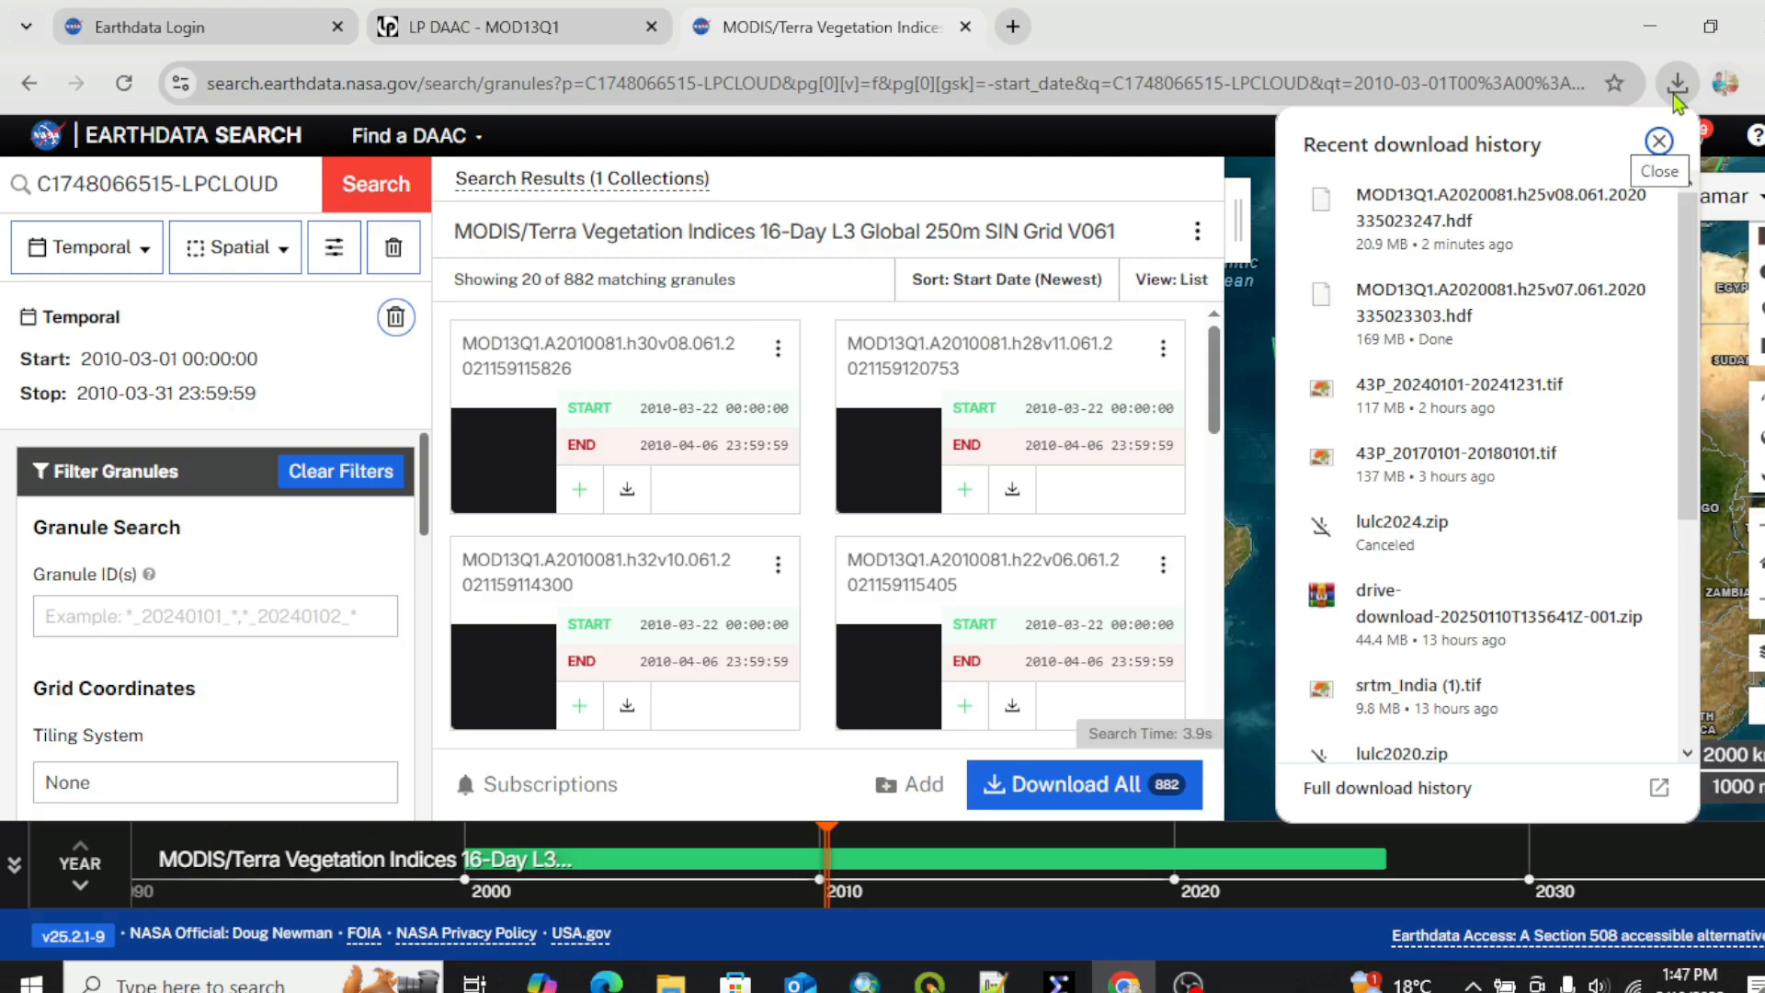
left_click(1676, 87)
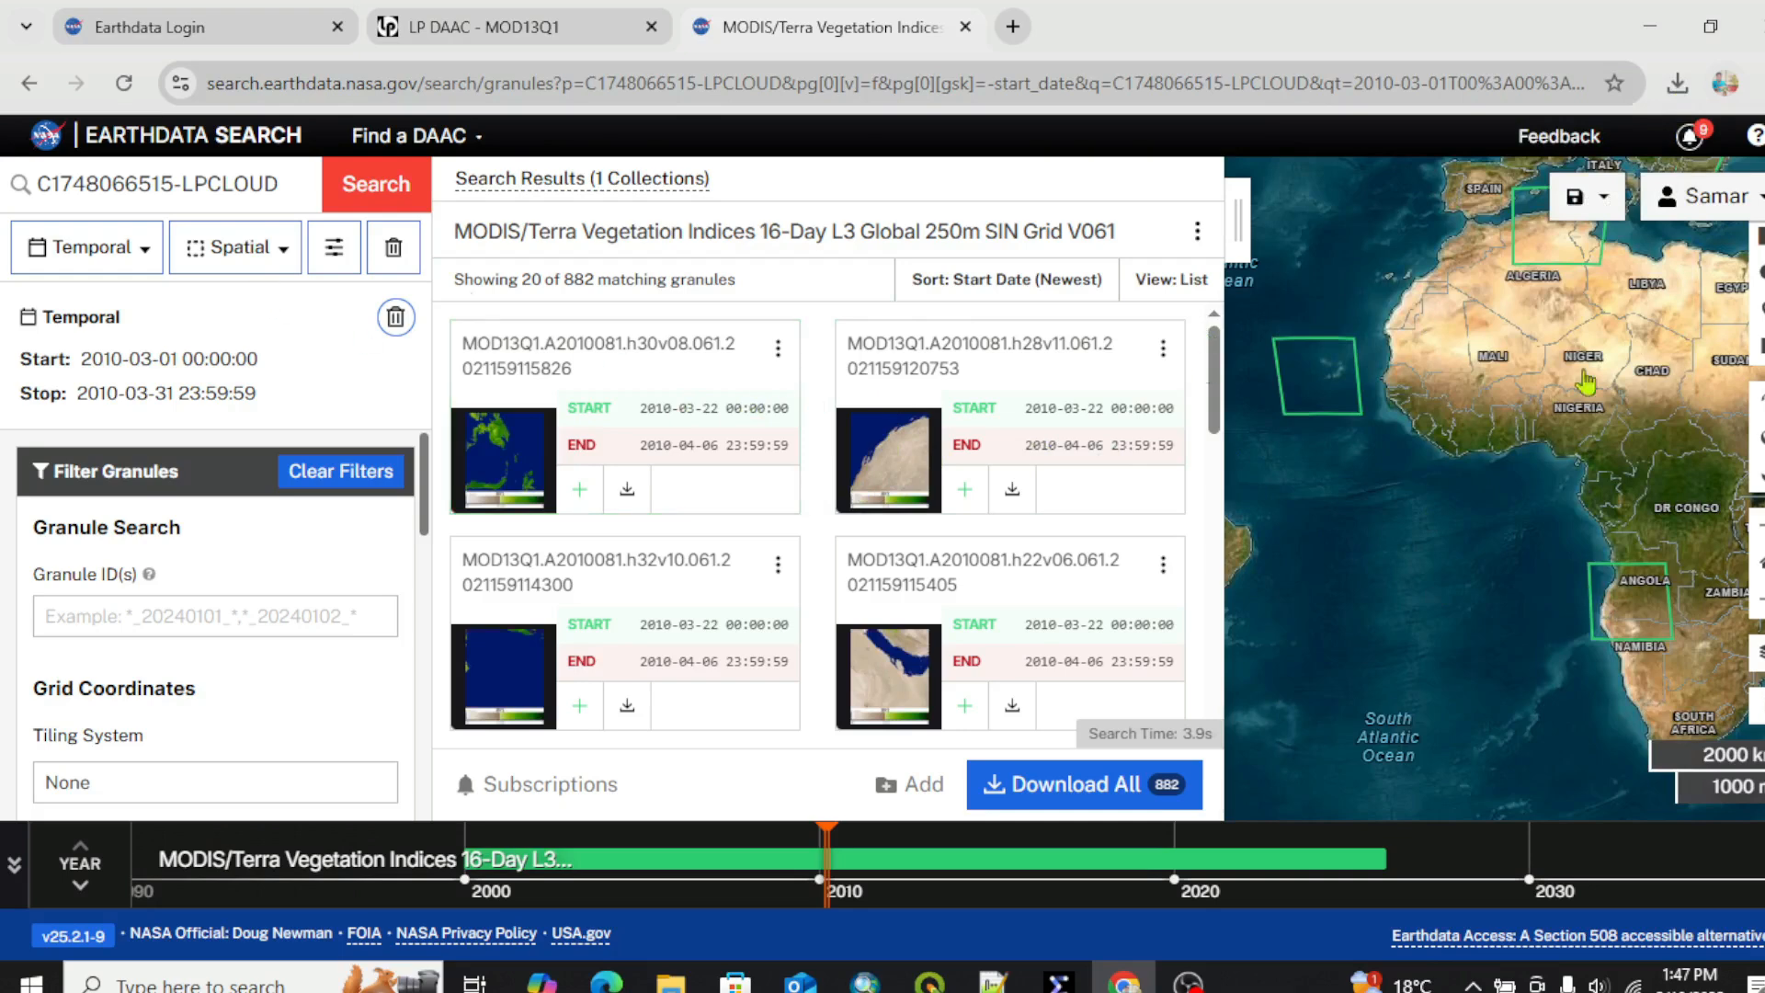
Draw a spatial search rectangle over India's southwest coast, from about 8.13, 74.28 to about 13.01, 77.56.
scroll(1542, 421, "down", 2)
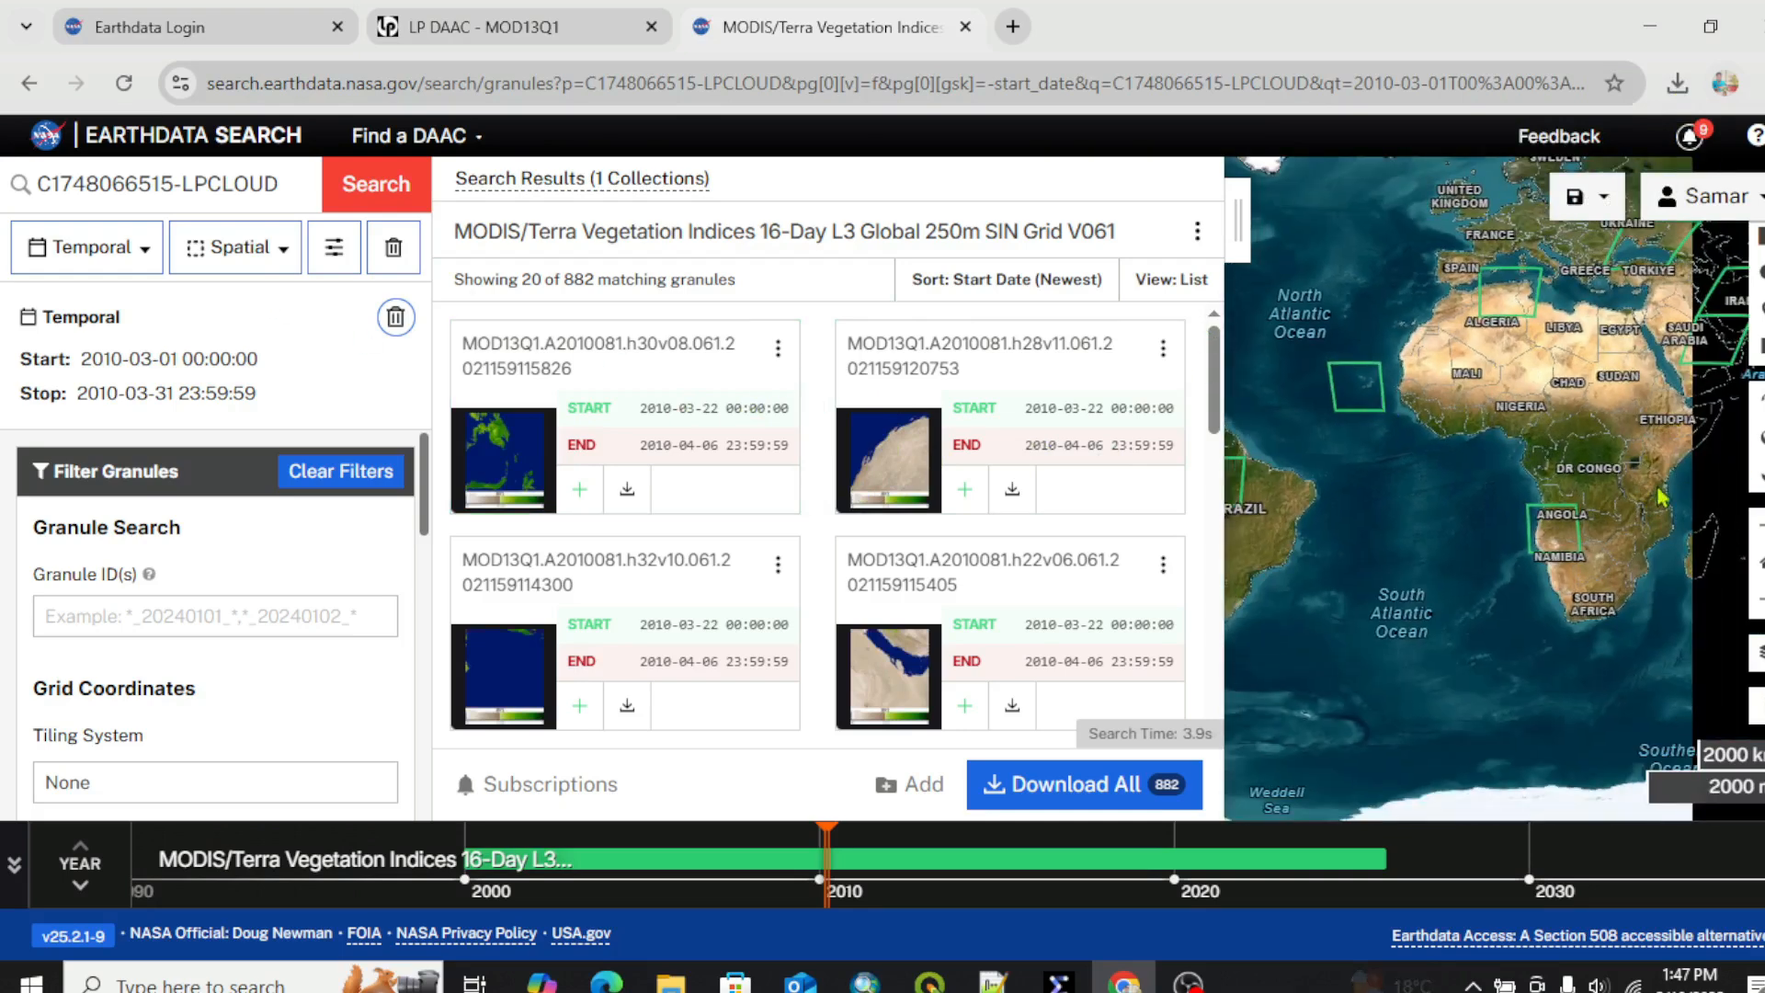
scroll(1380, 452, "down", 2)
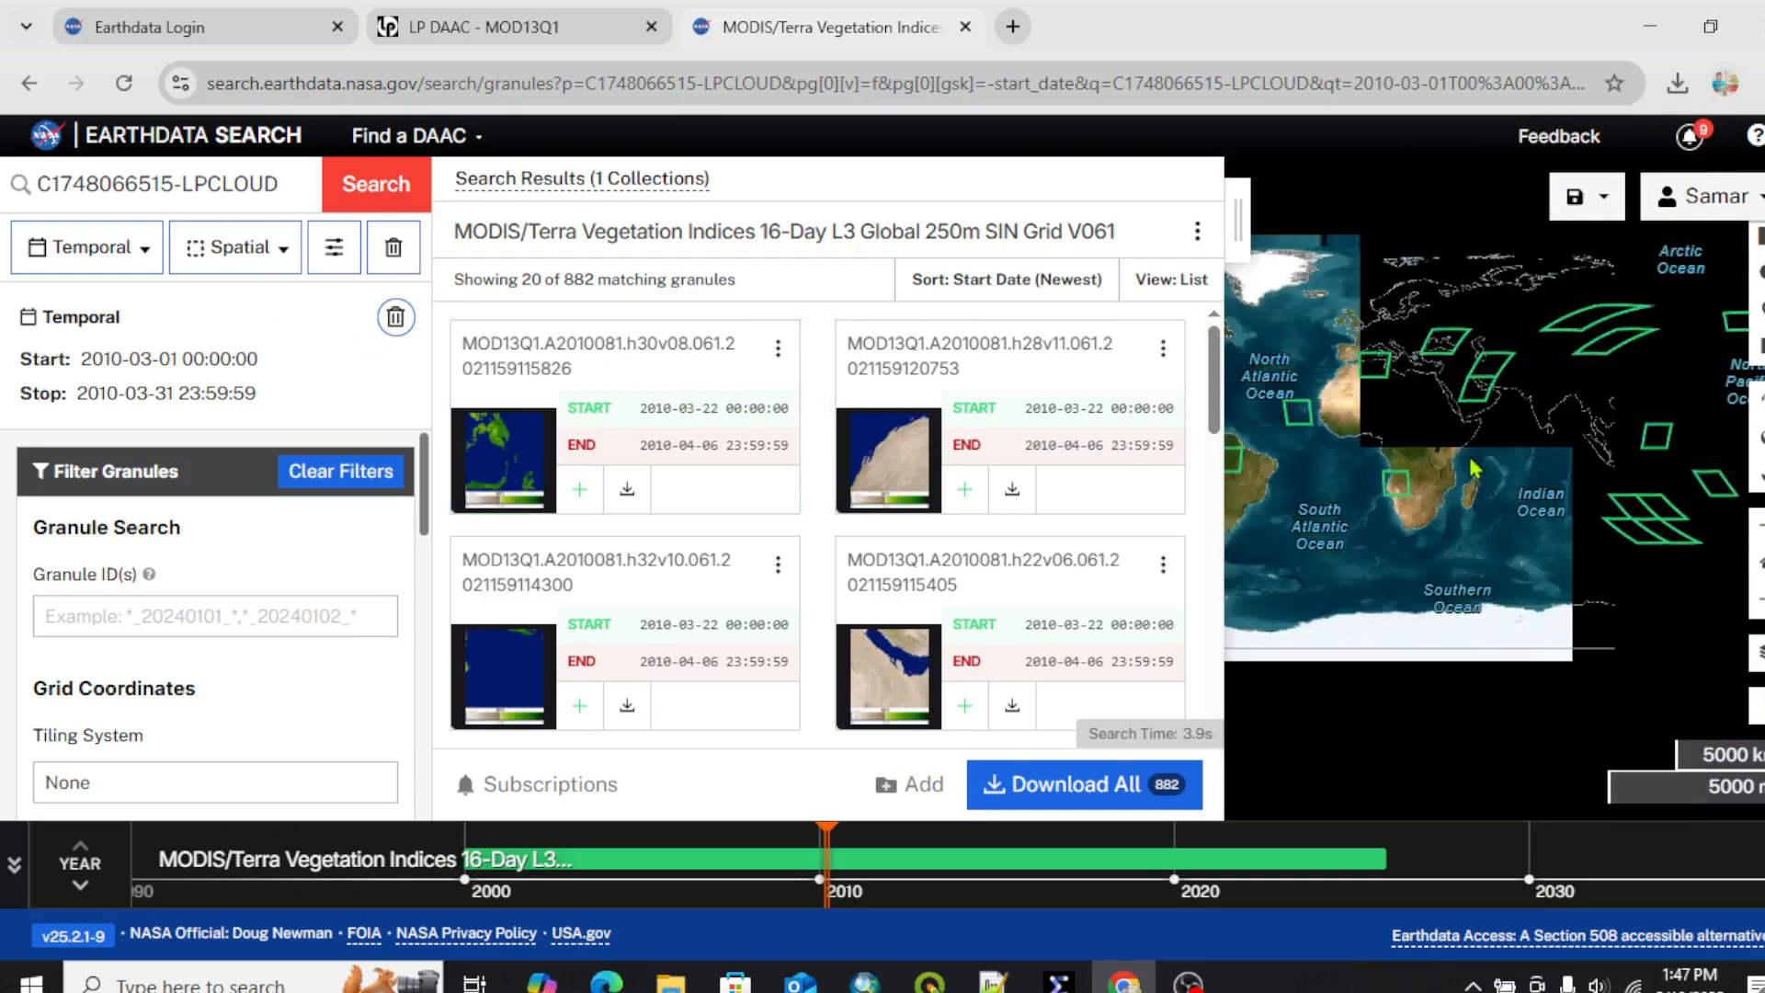
scroll(1572, 410, "up", 2)
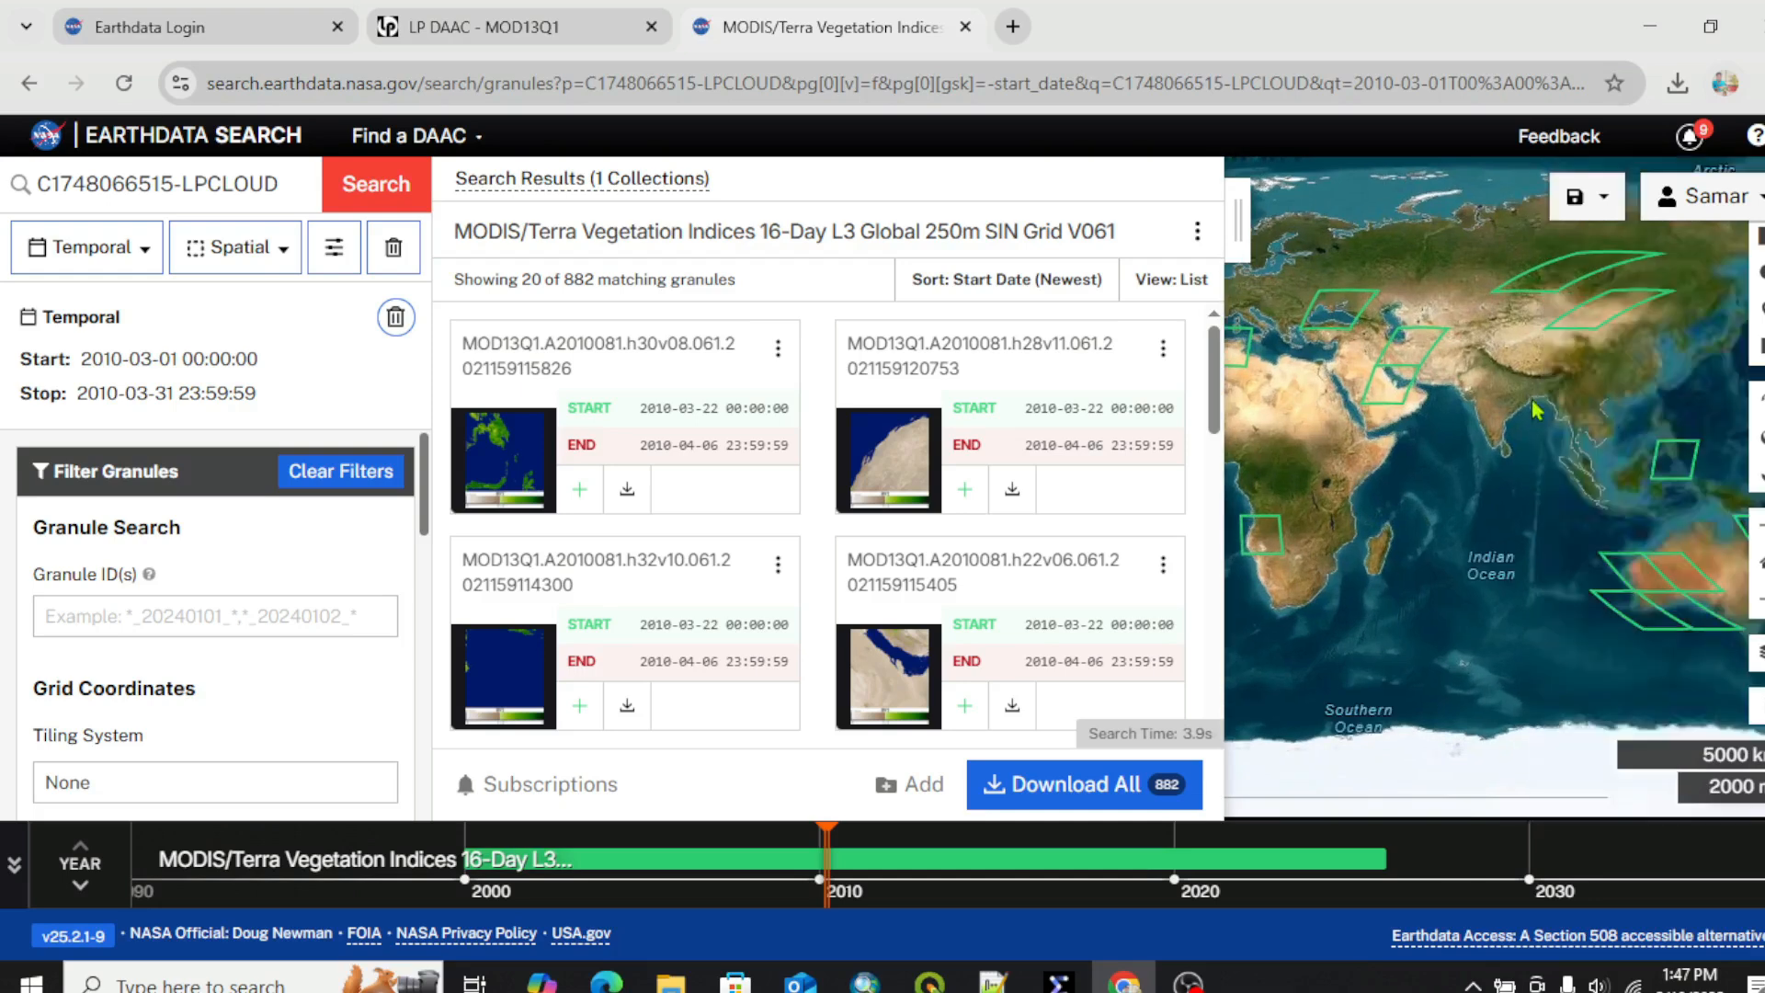
scroll(1521, 404, "up", 2)
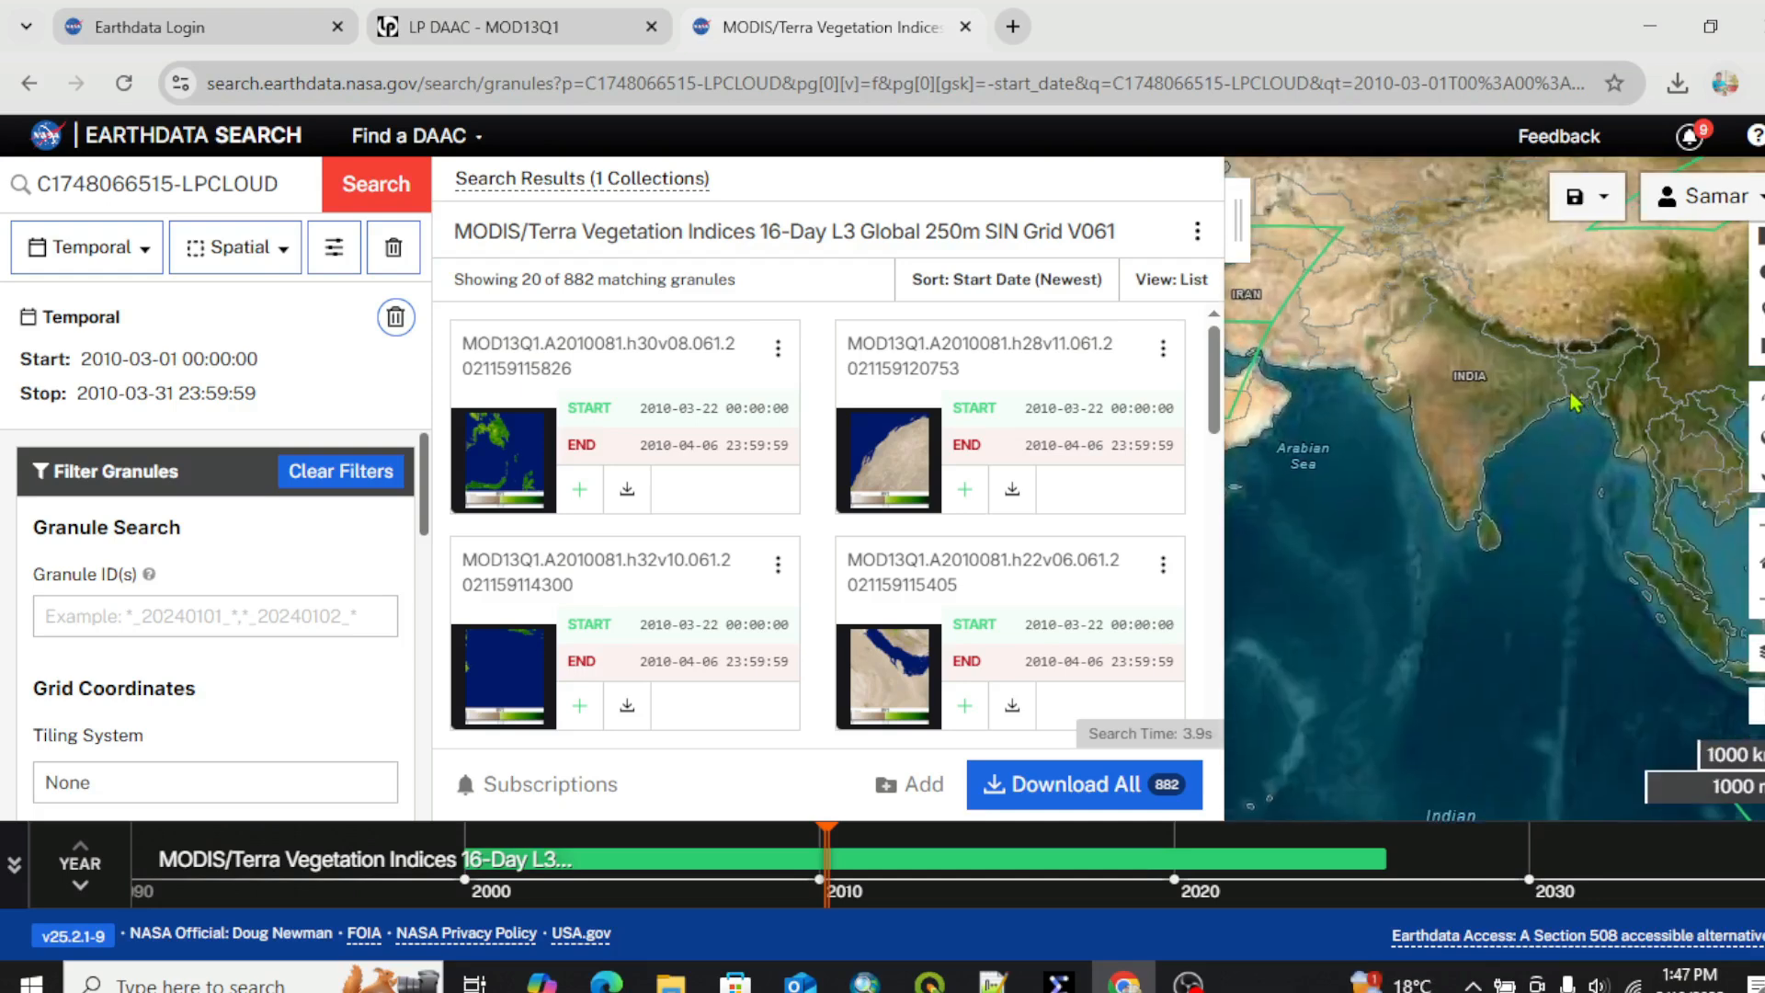
scroll(1351, 611, "up", 2)
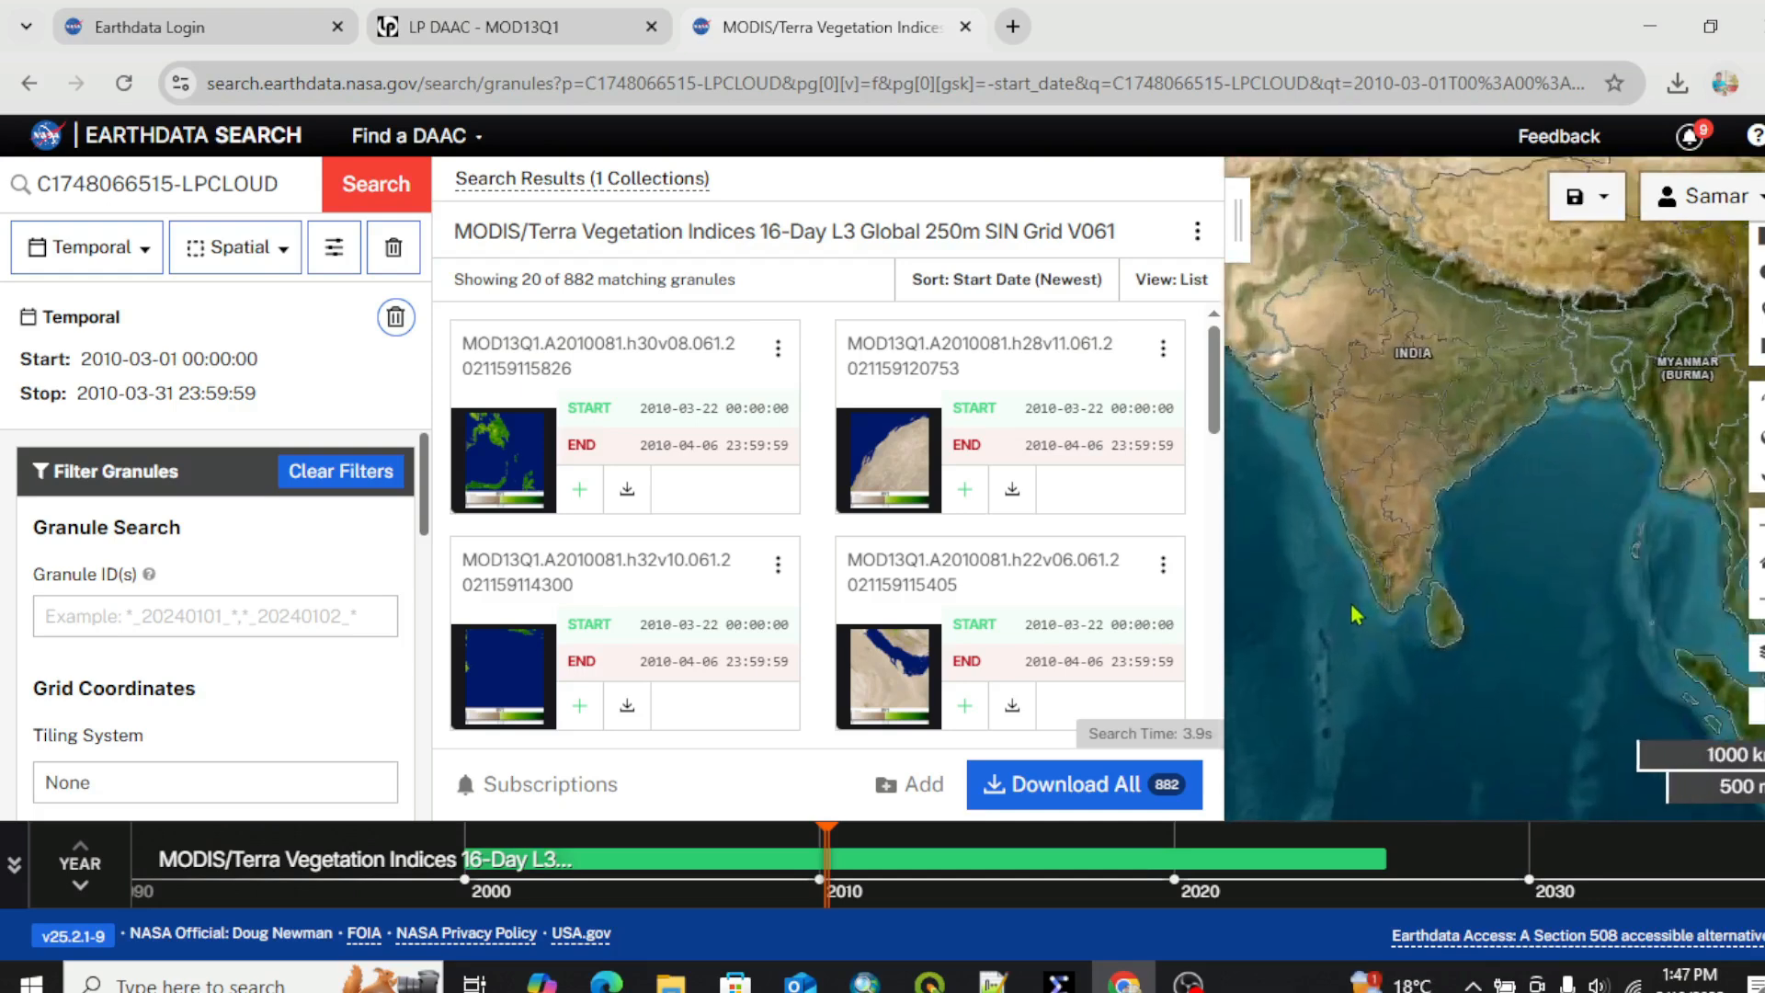
scroll(1352, 607, "up", 1)
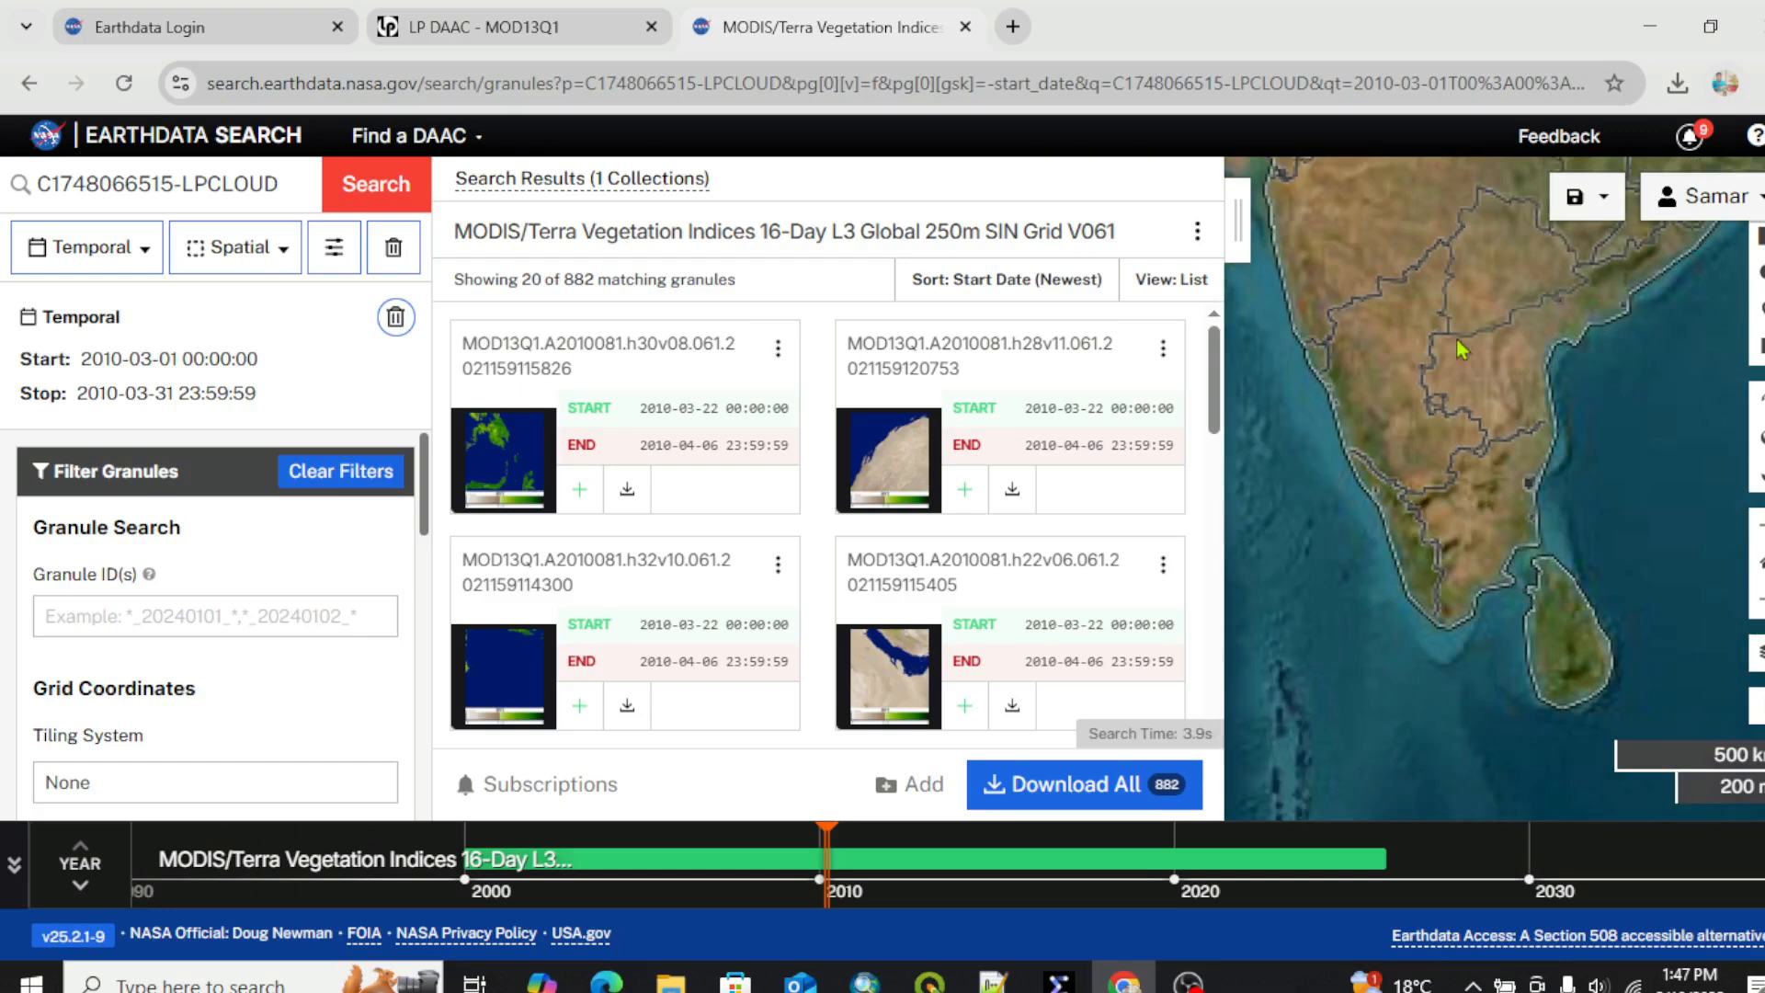
left_click(1238, 221)
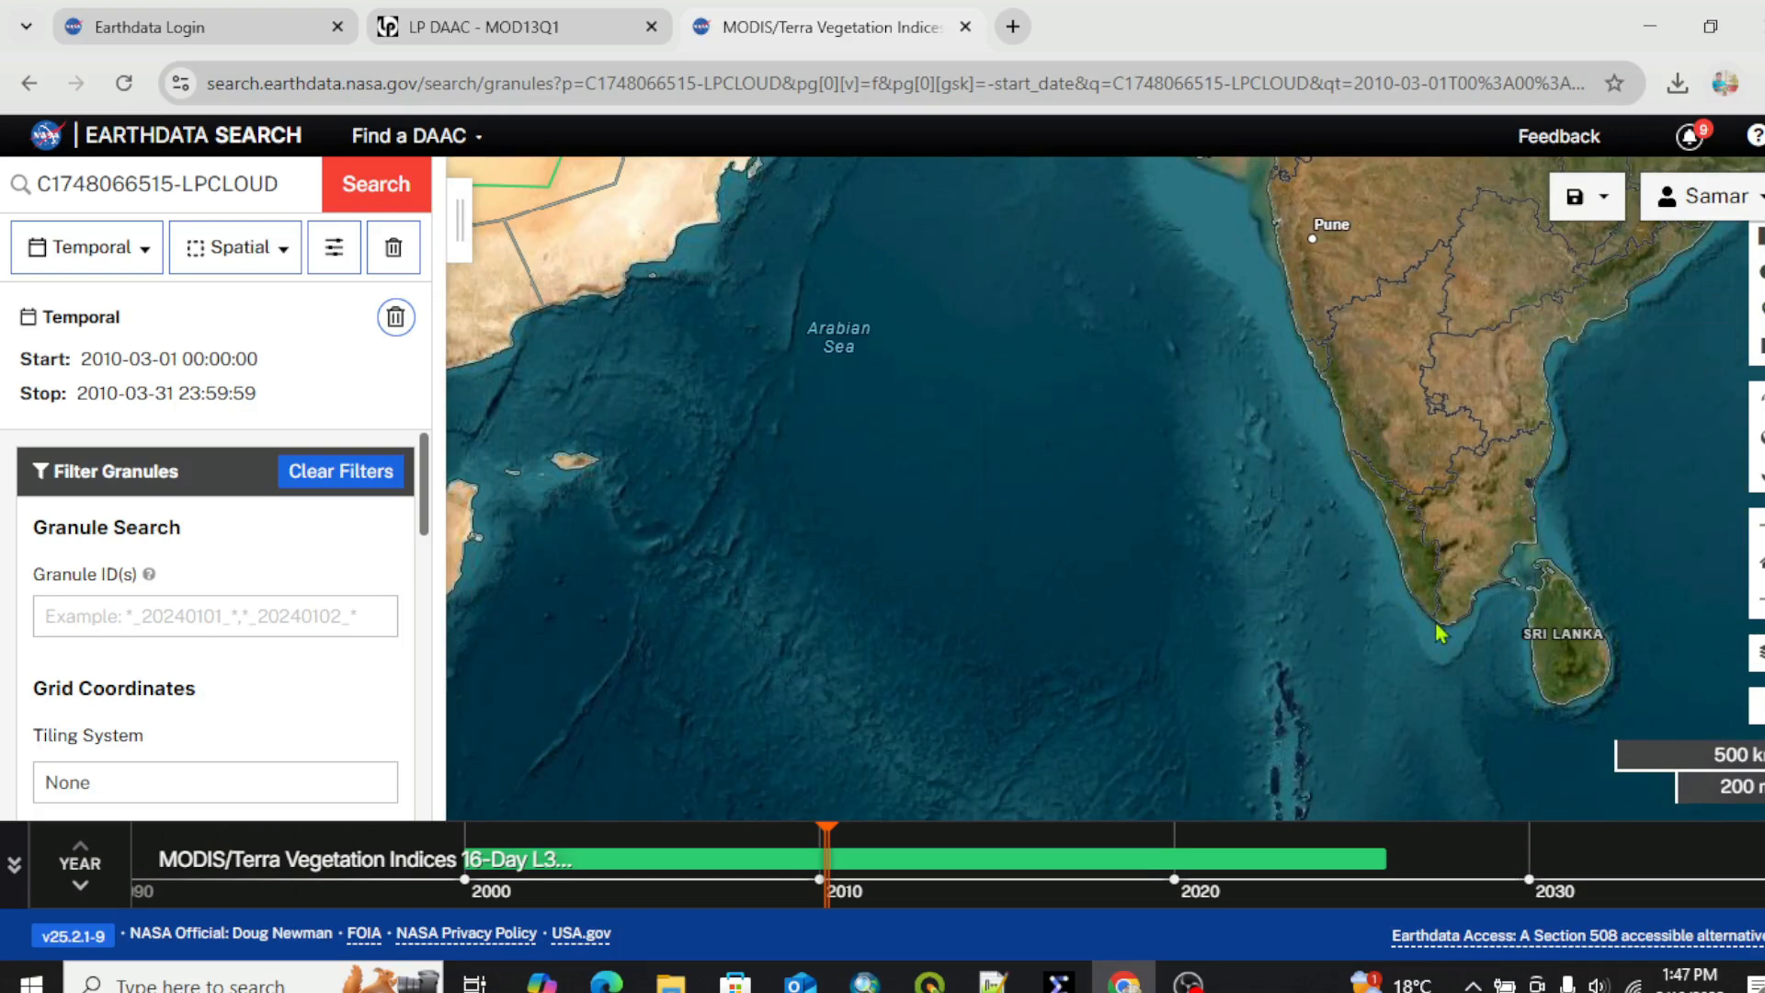
scroll(1440, 633, "up", 2)
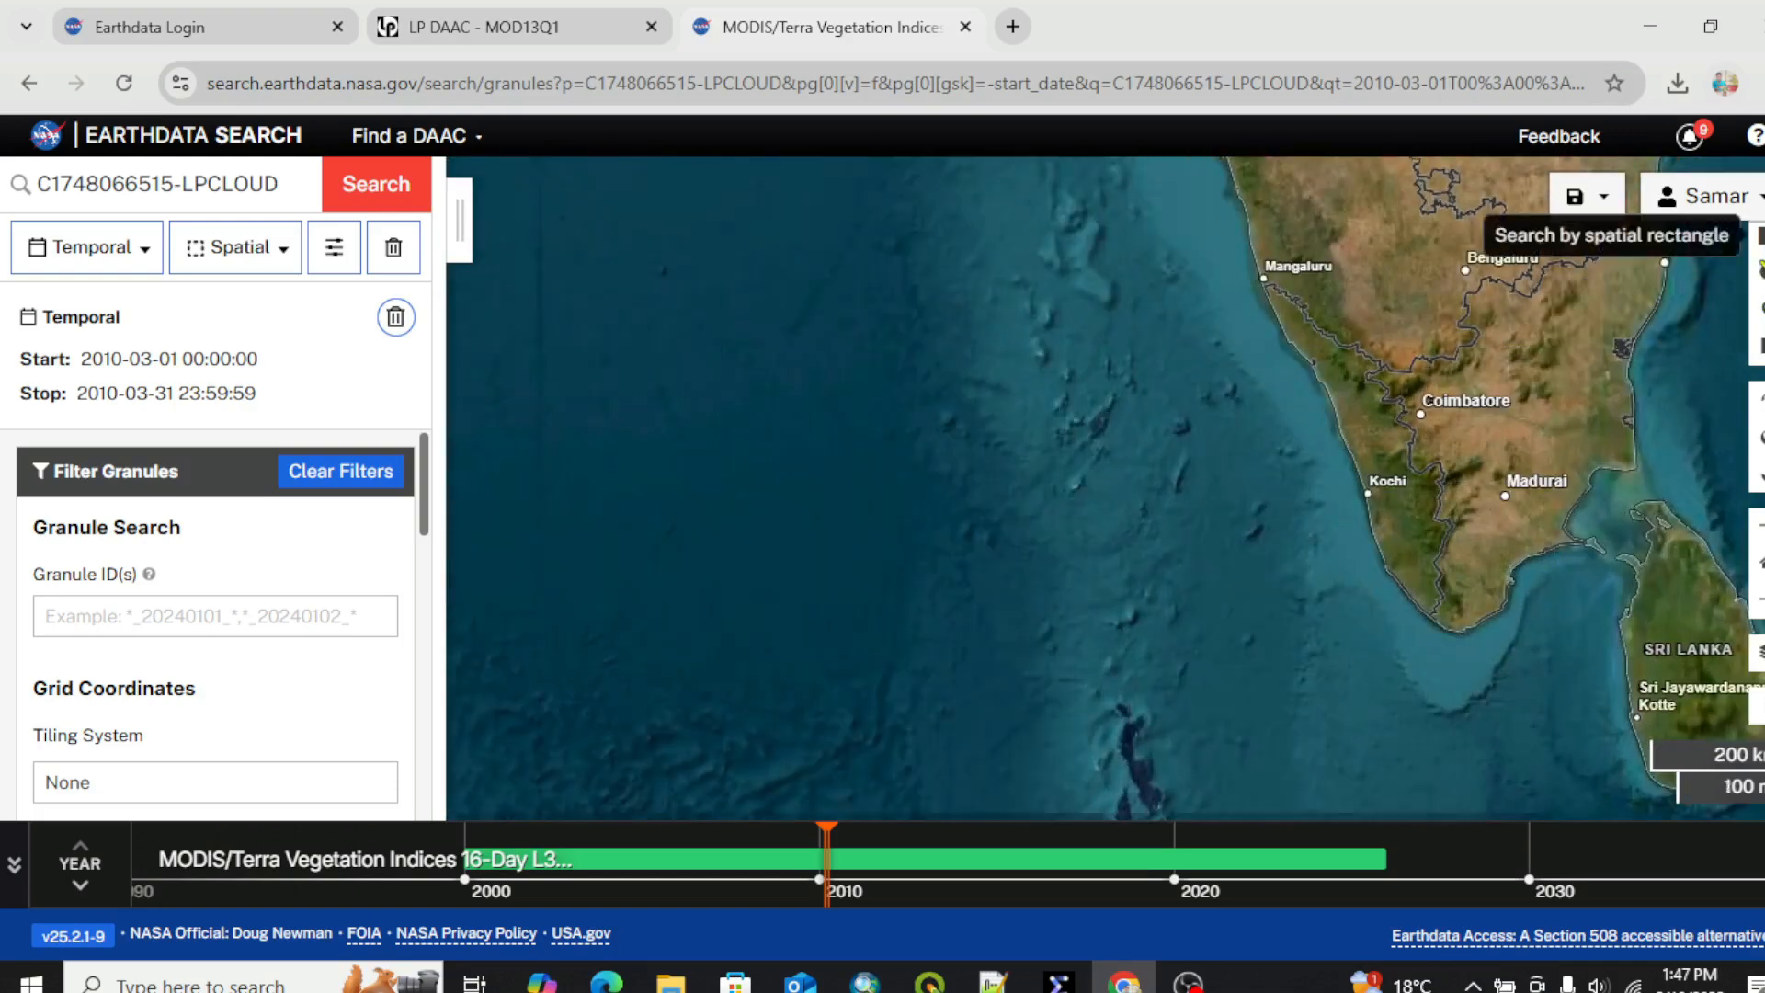
left_click(1759, 237)
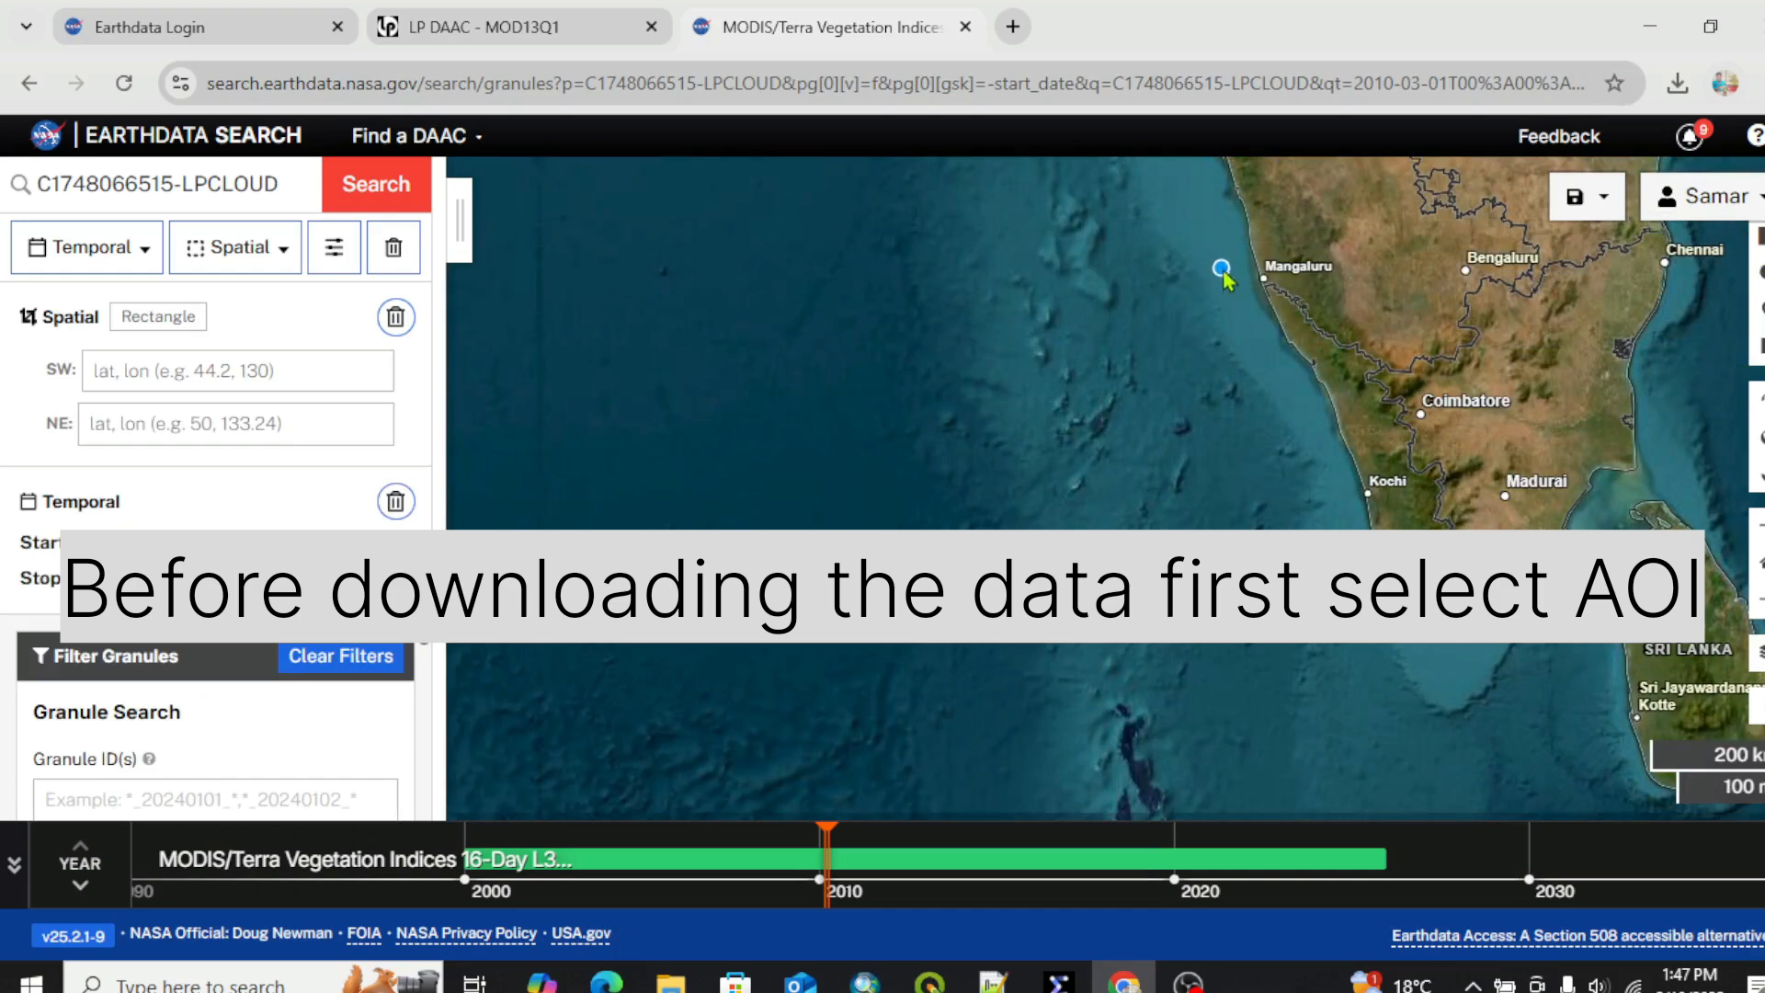
left_click_drag(1222, 268, 1464, 629)
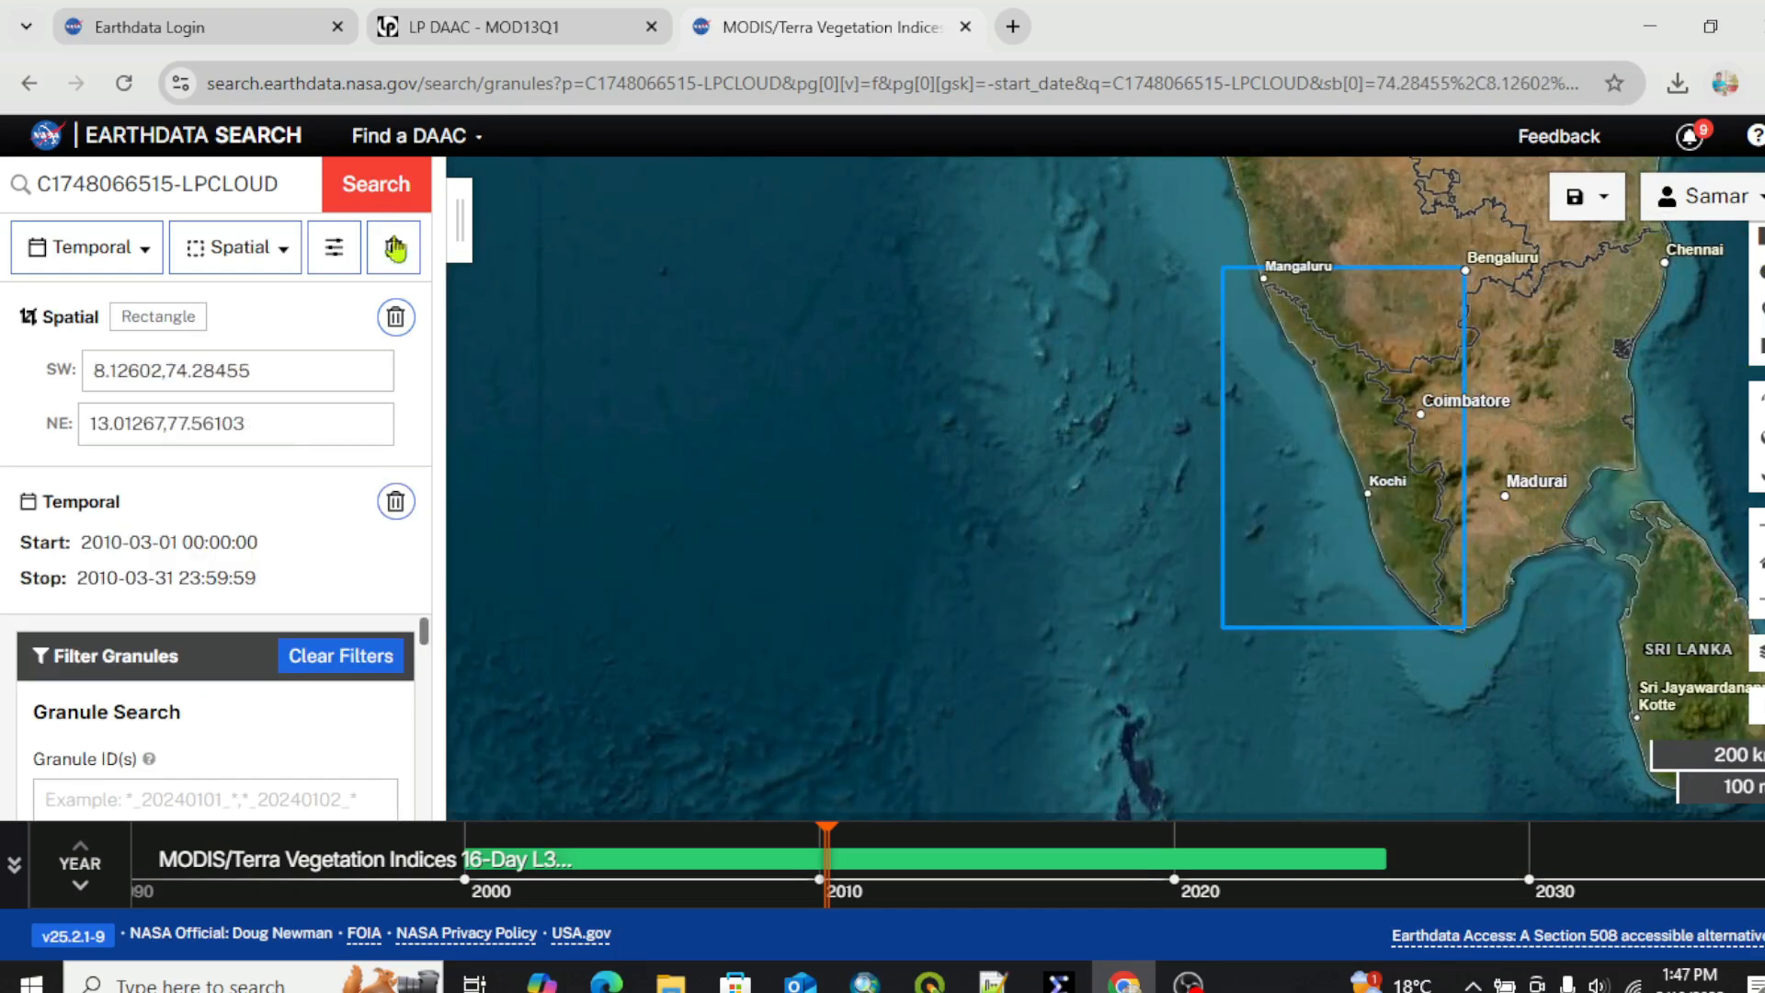
Reopen the collapsed granule results and widen them enough to show the granule previews beside the map.
left_click(460, 221)
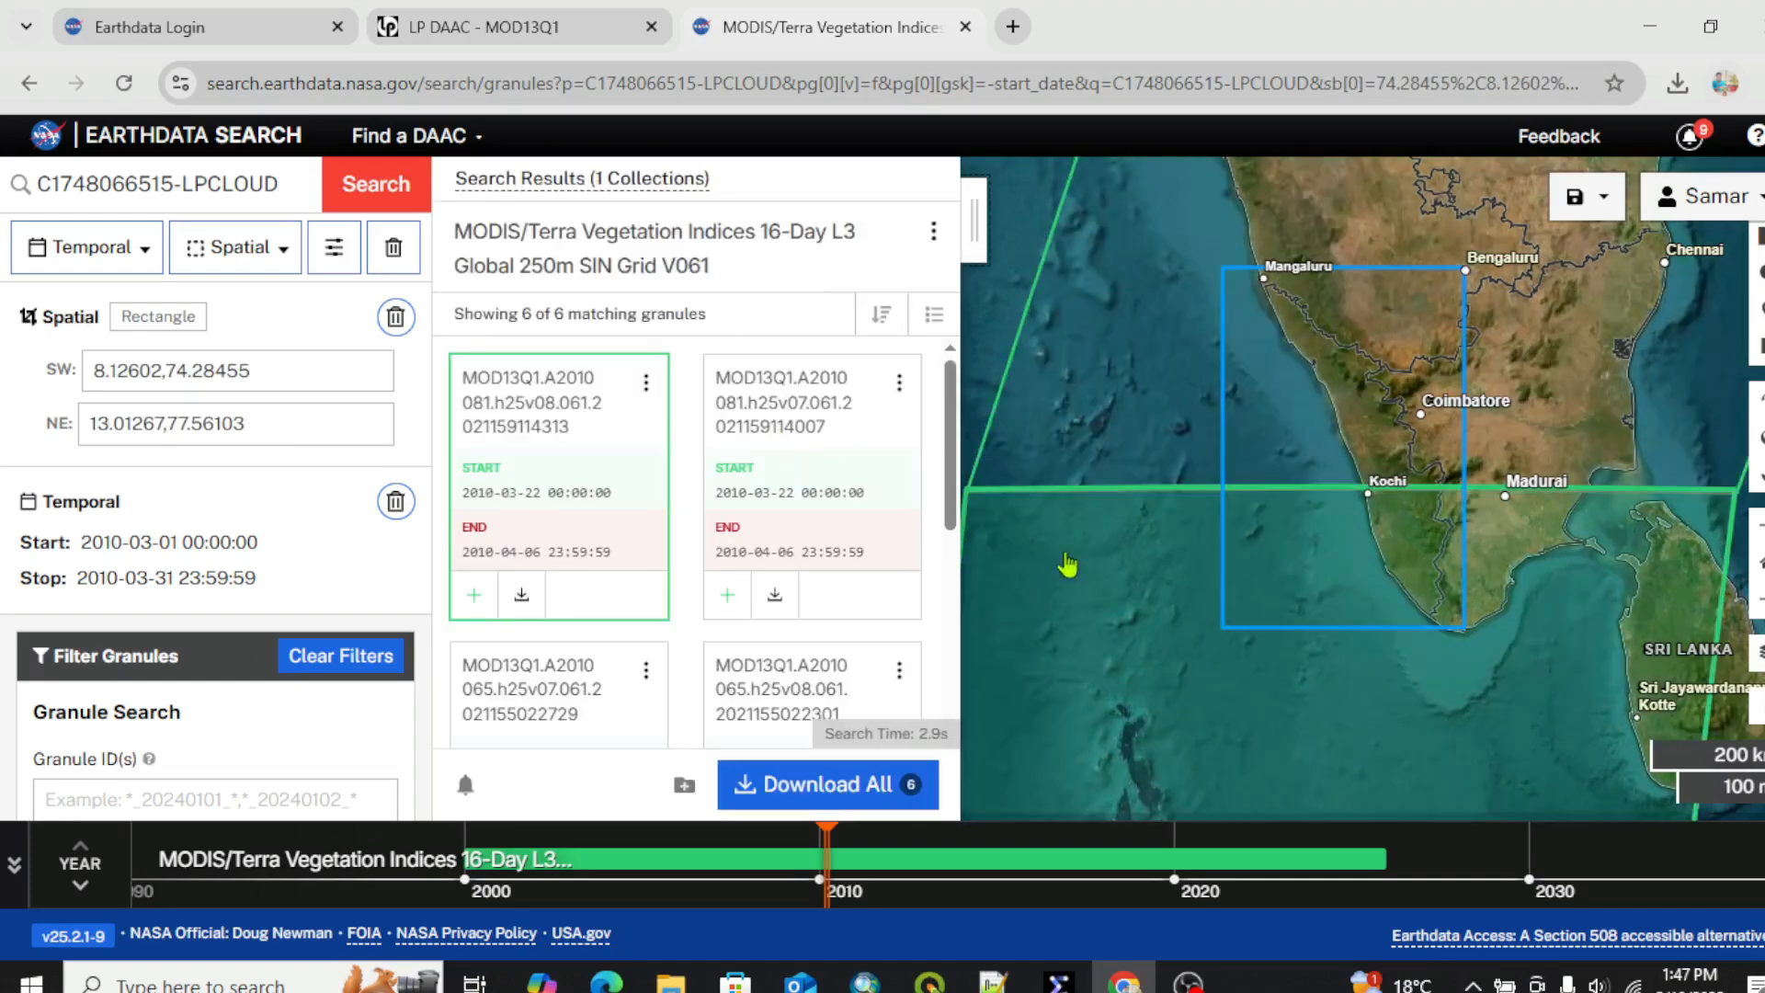
scroll(1273, 333, "down", 3)
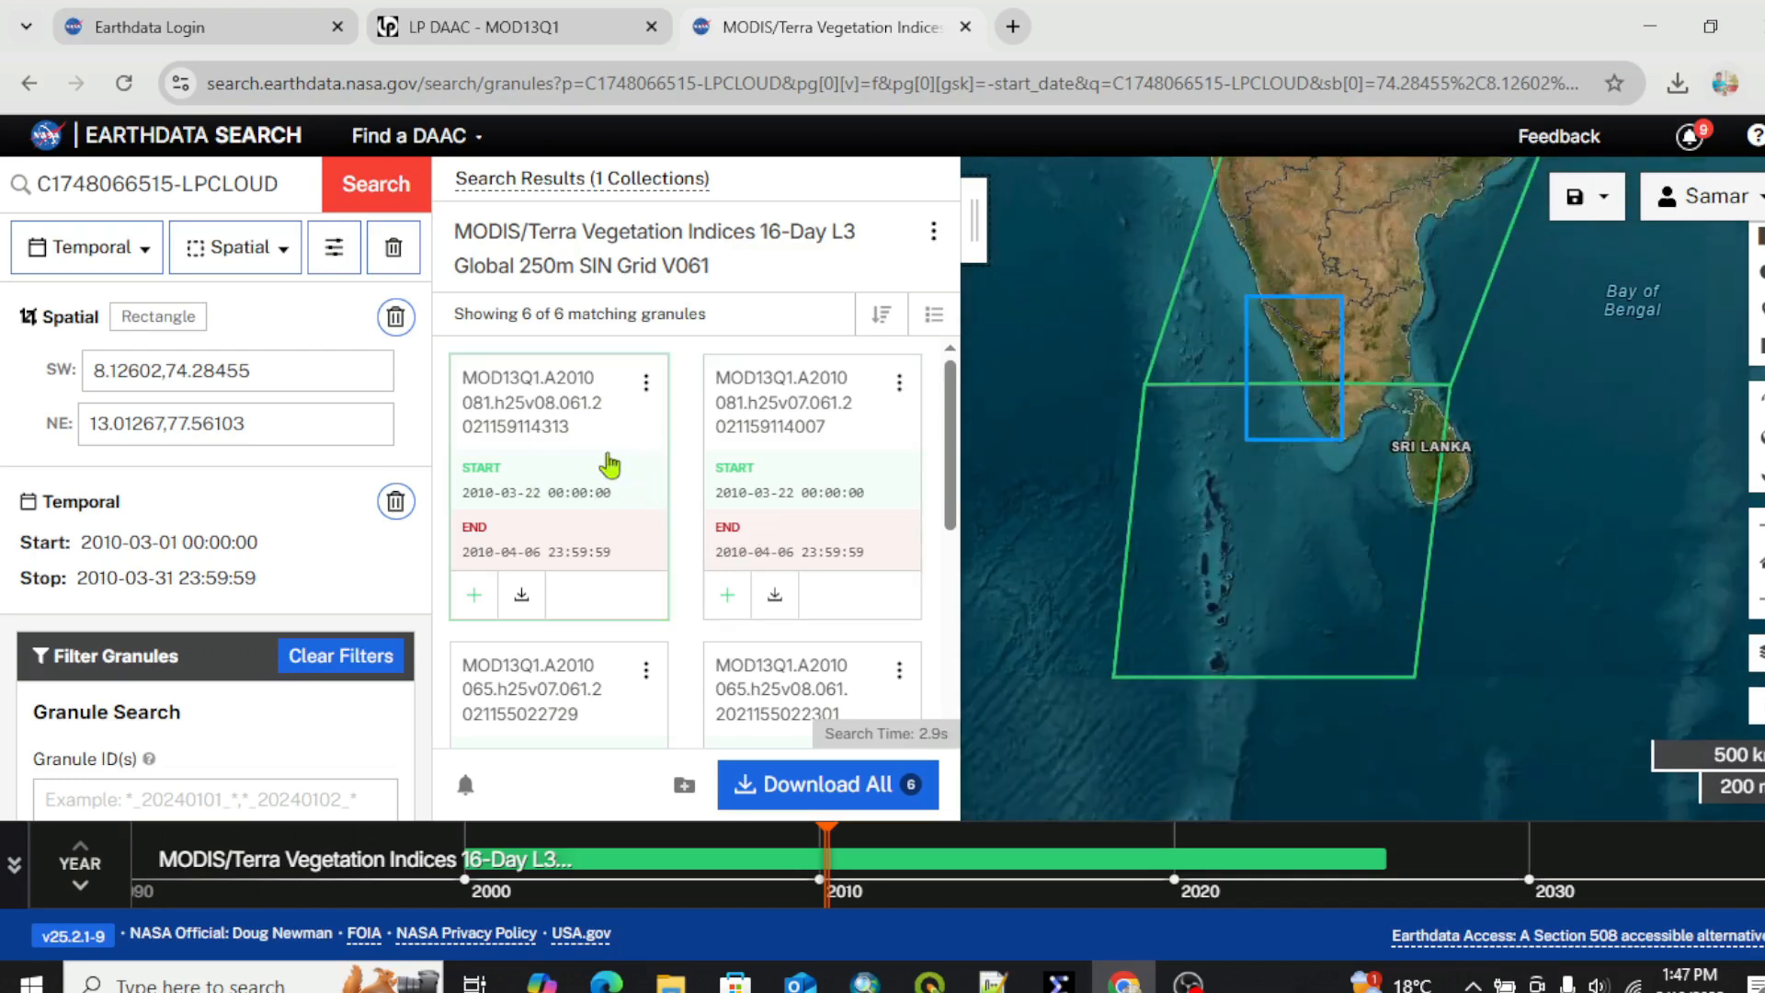
left_click_drag(974, 222, 1194, 222)
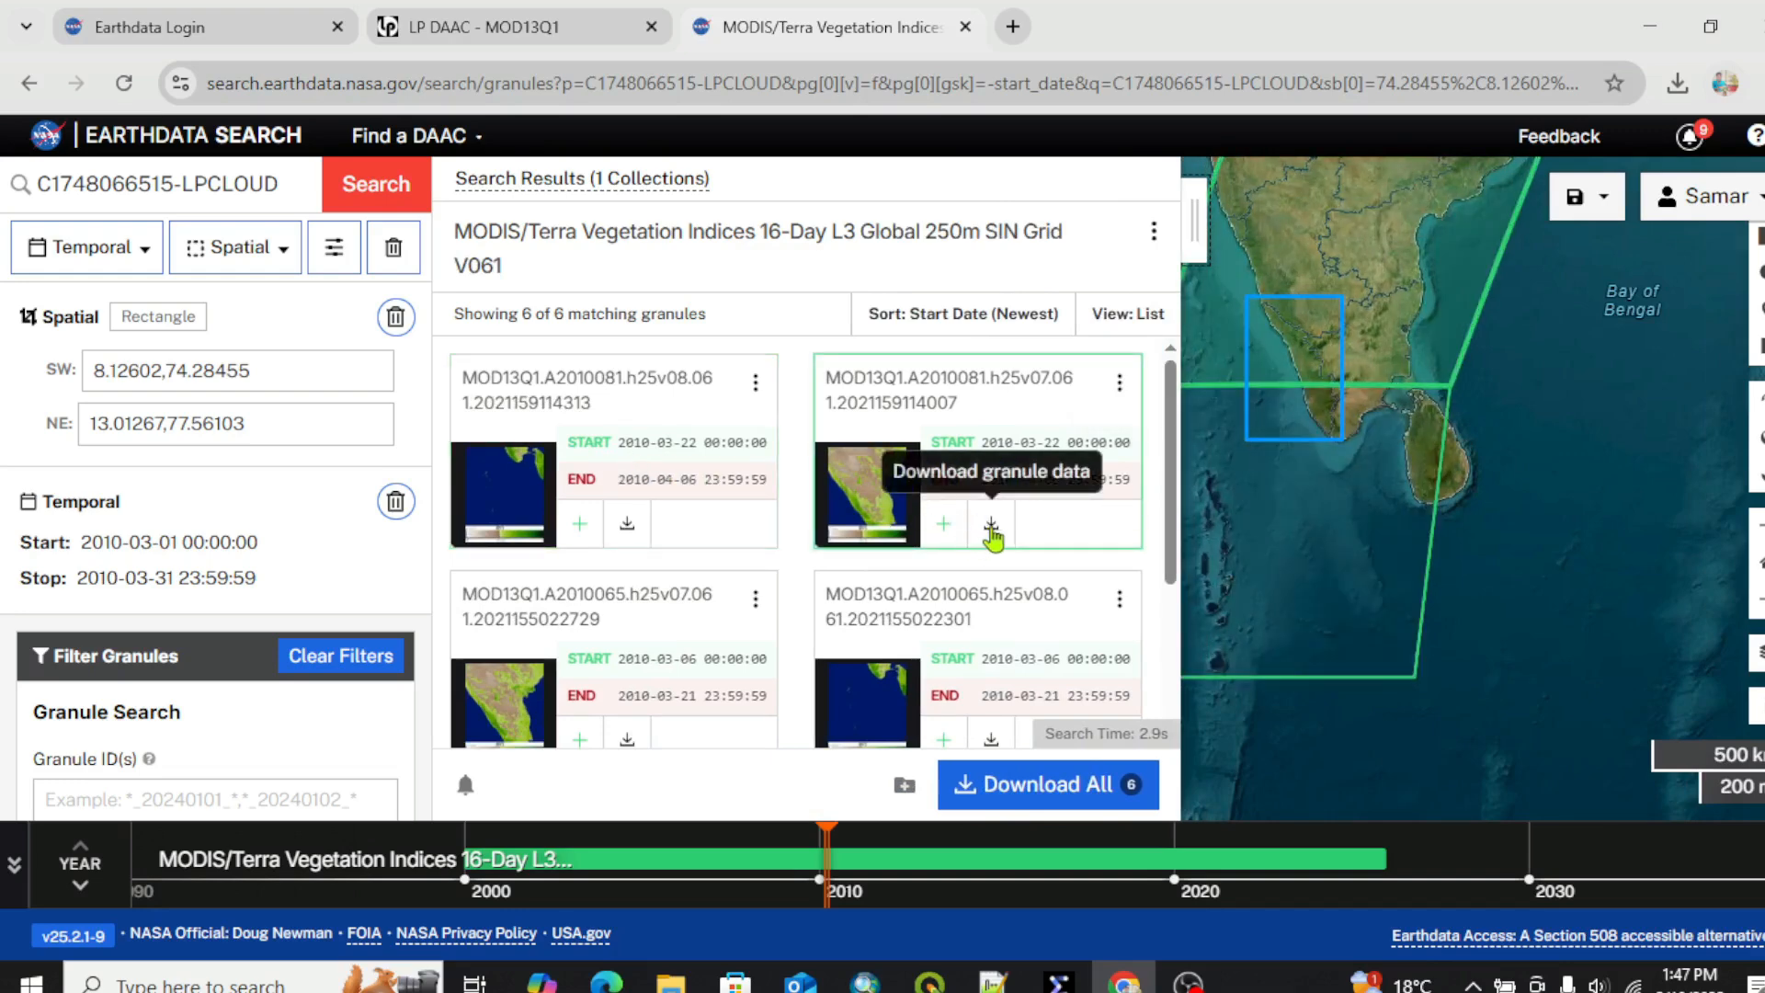
Download the HDF file MOD13Q1.A2010081.h25v07.061.2021159114007.hdf and check its progress in the browser's recent downloads.
left_click(991, 526)
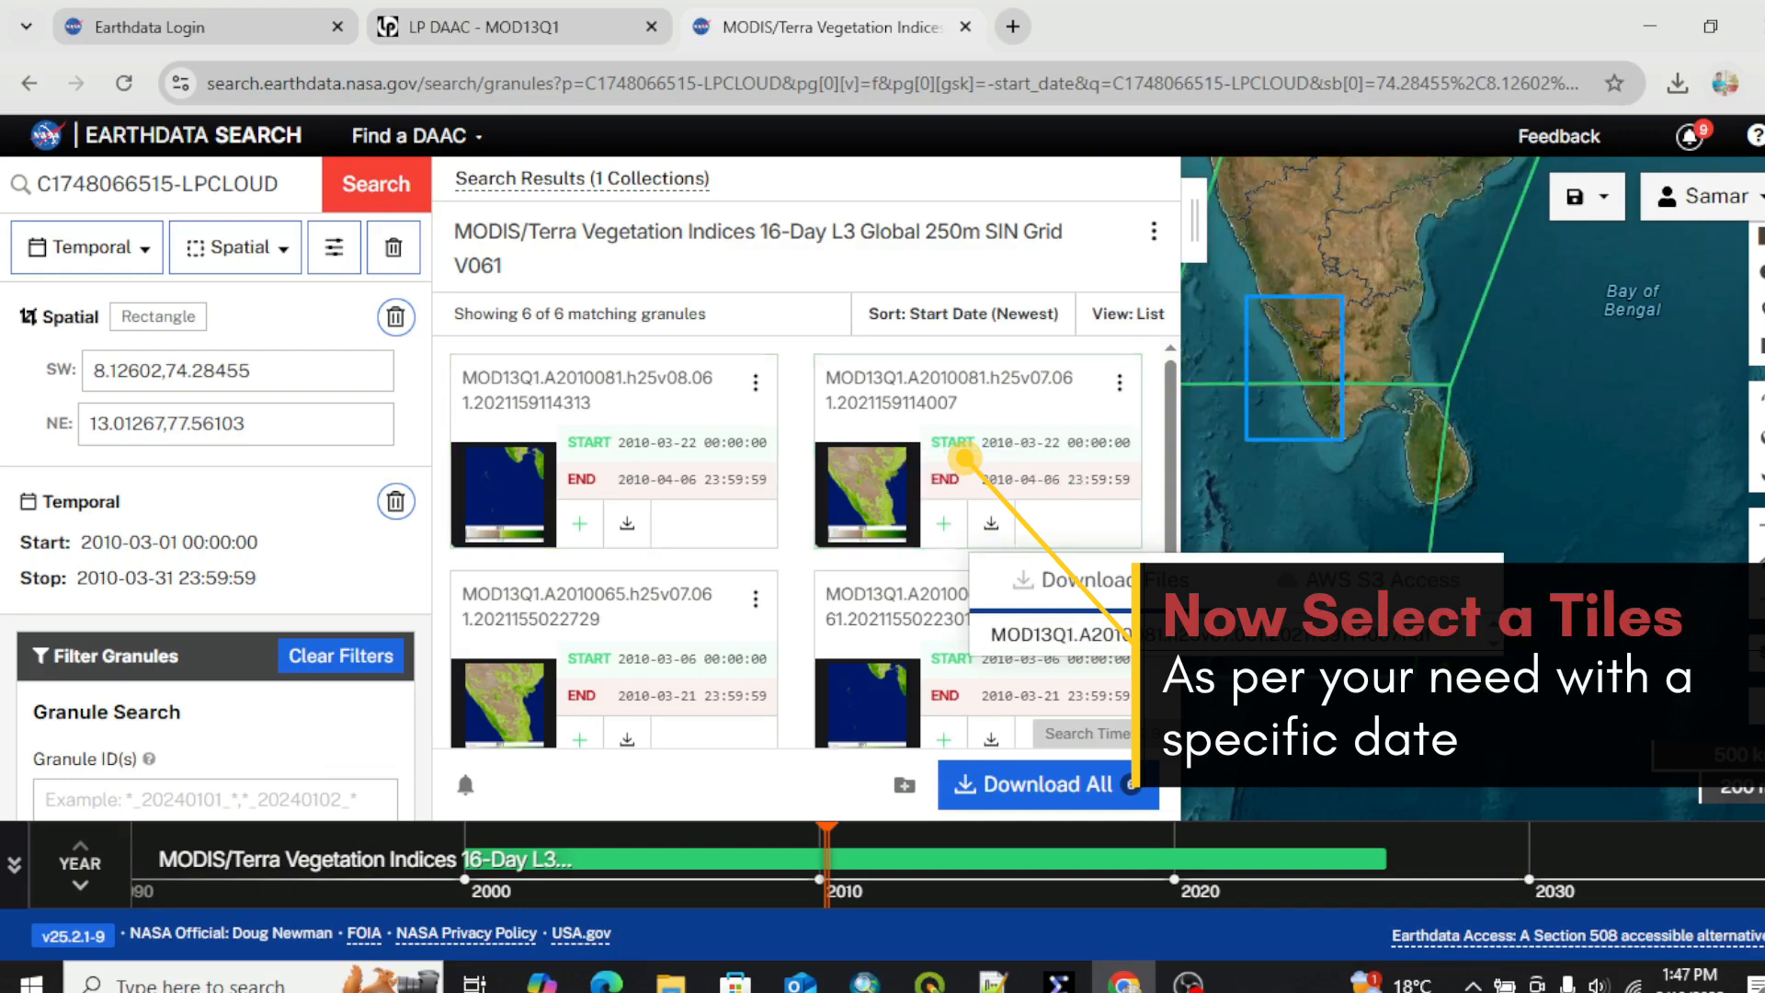
left_click(1448, 634)
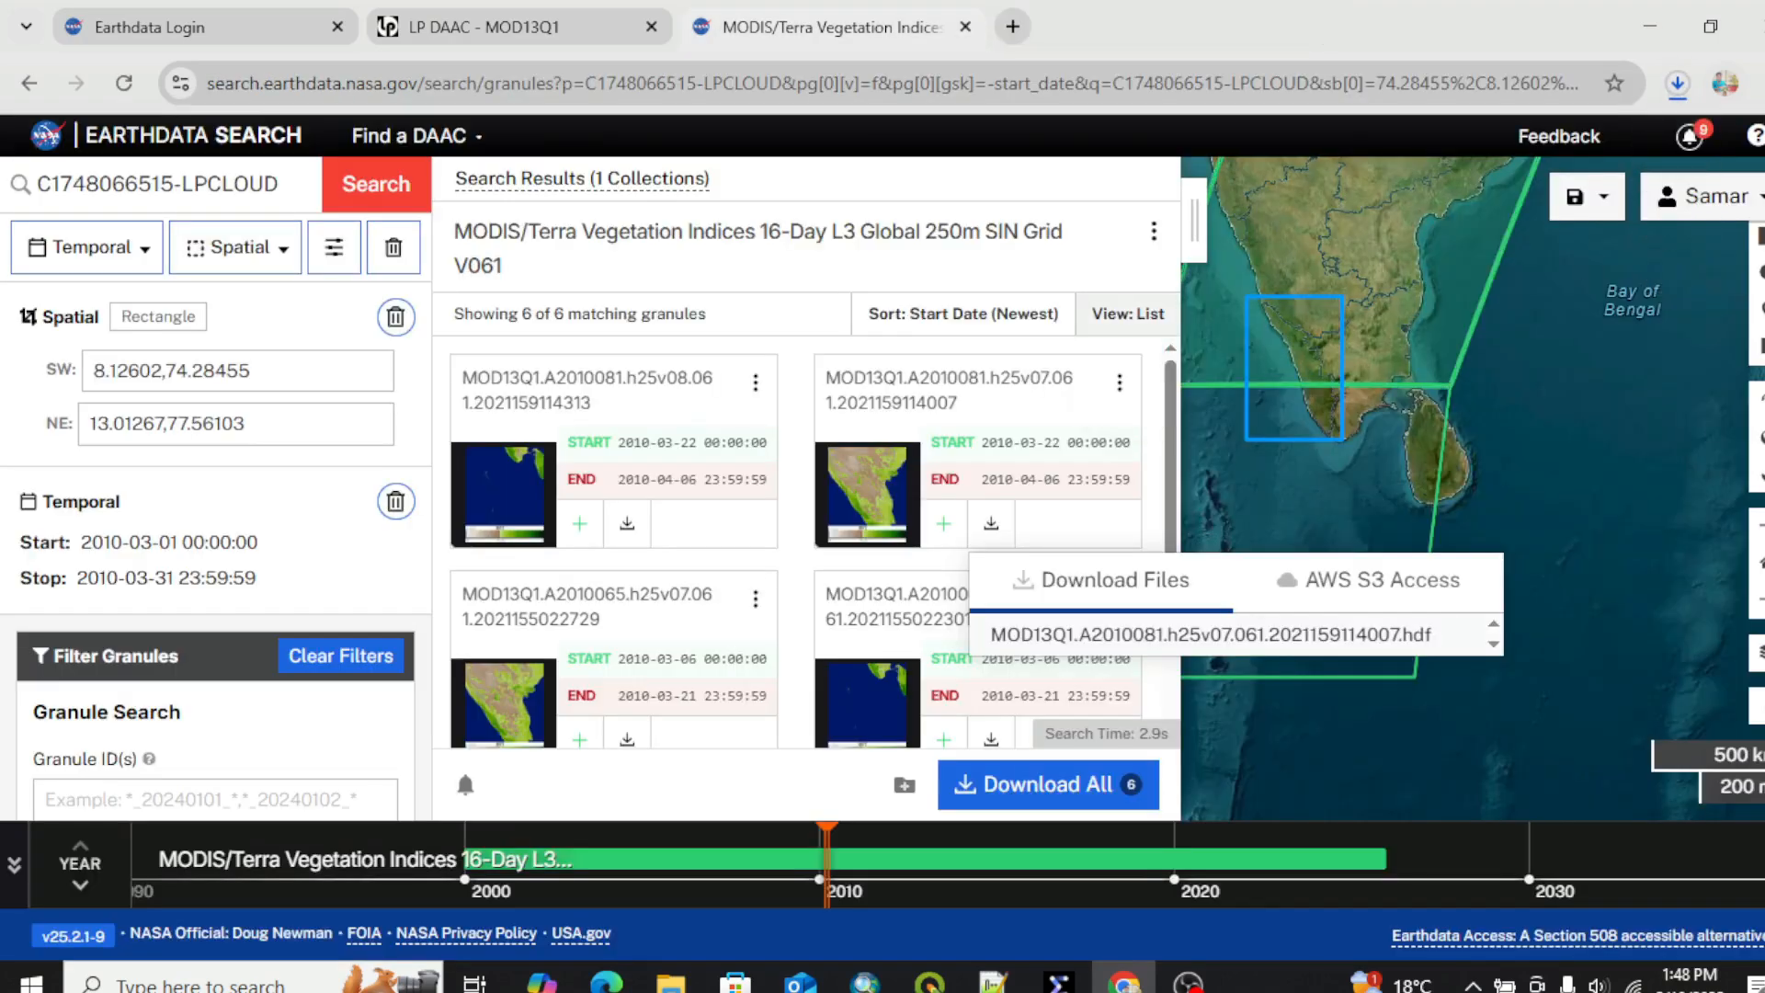
left_click(1678, 83)
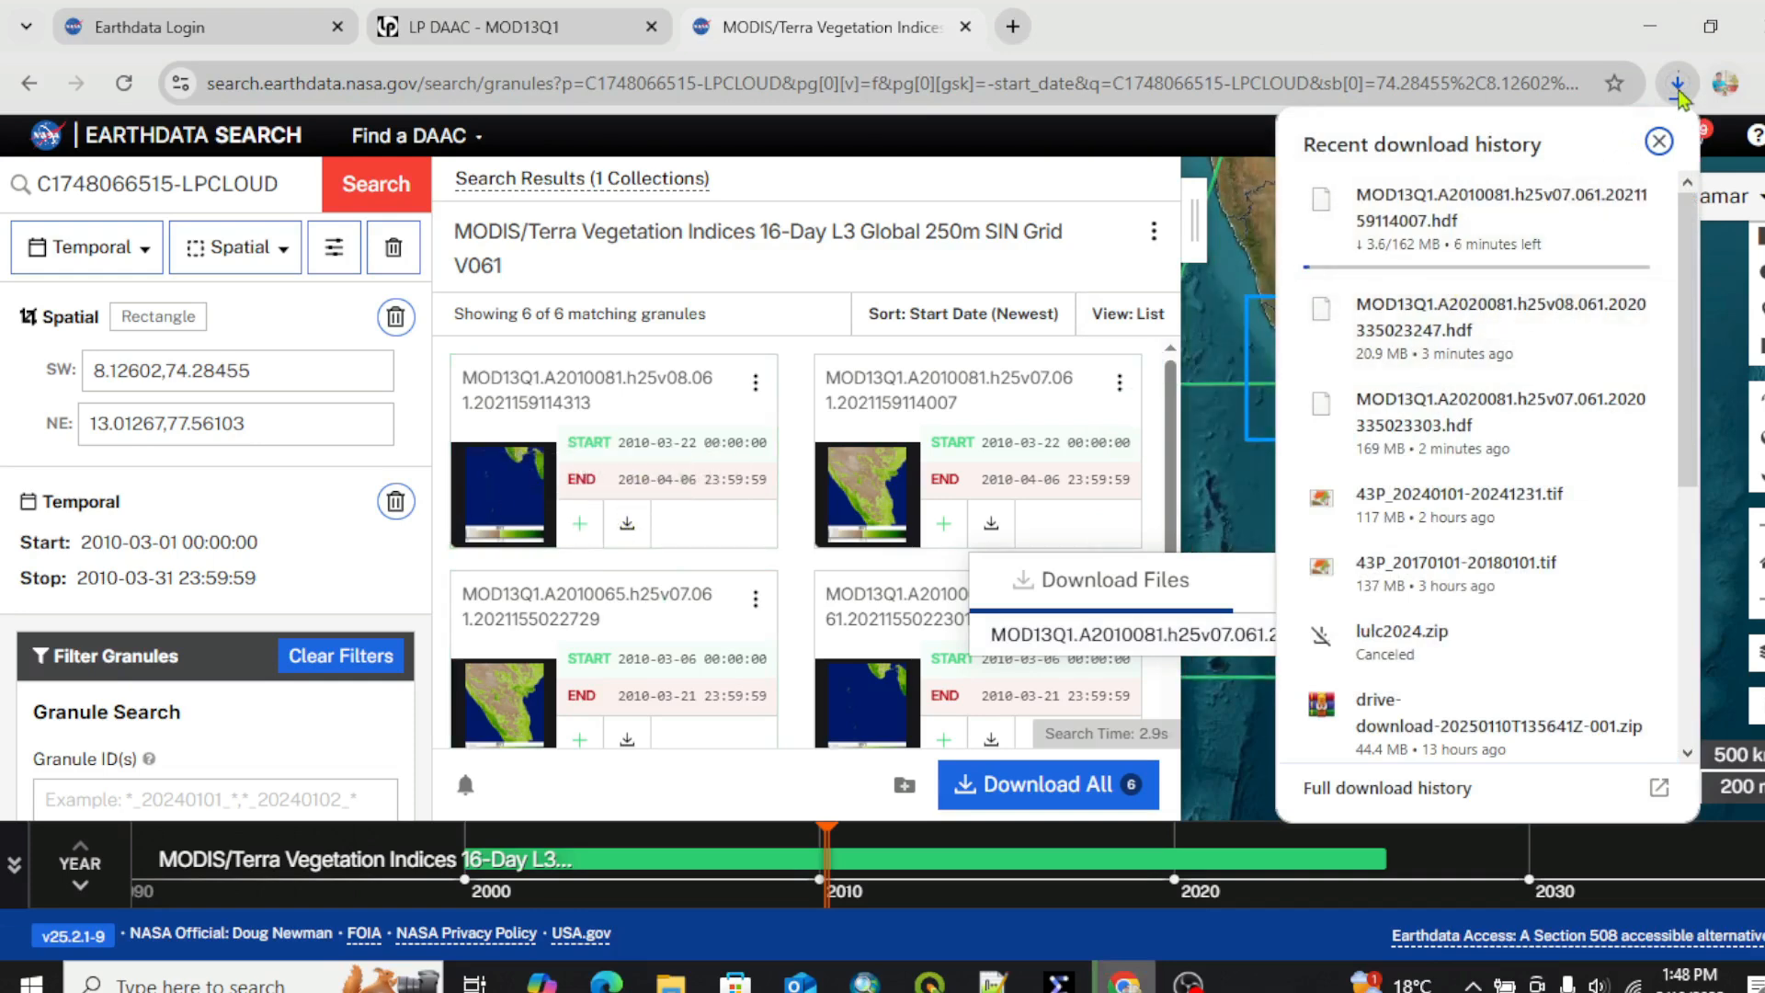
left_click(1679, 89)
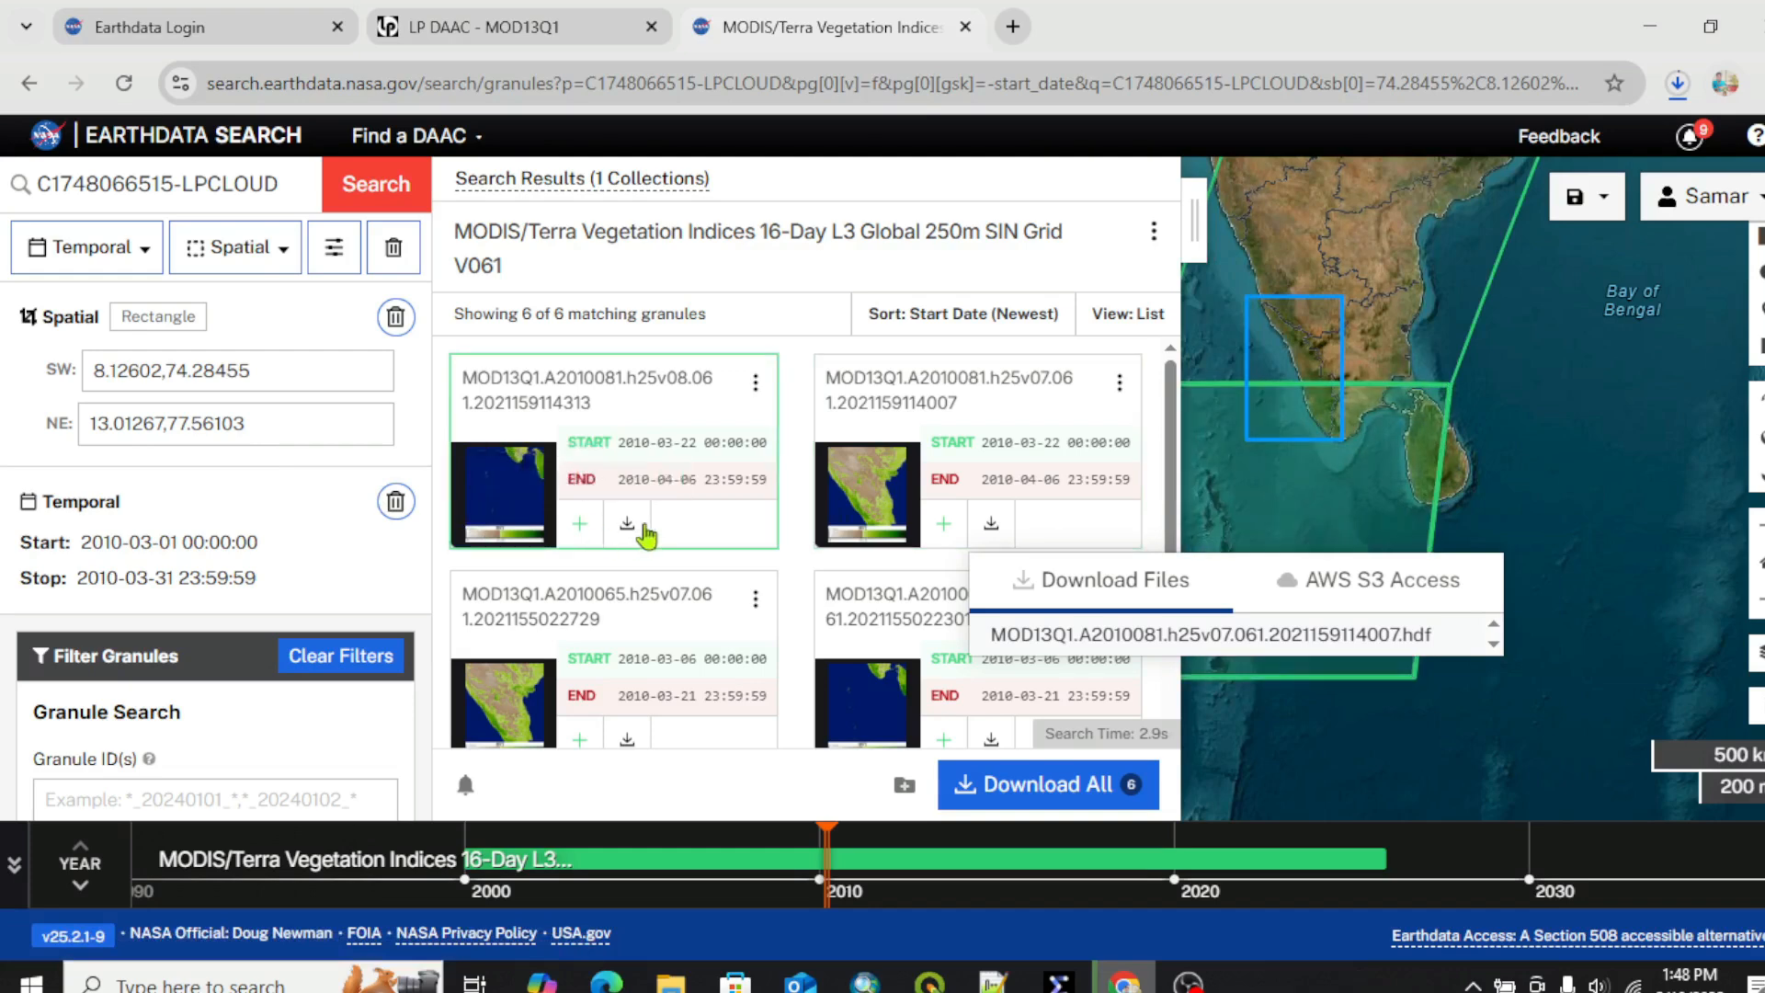
Download the HDF file MOD13Q1.A2010081.h25v08.061.2021159114313.hdf for the neighbouring tile, keeping the granule sort order.
left_click(643, 530)
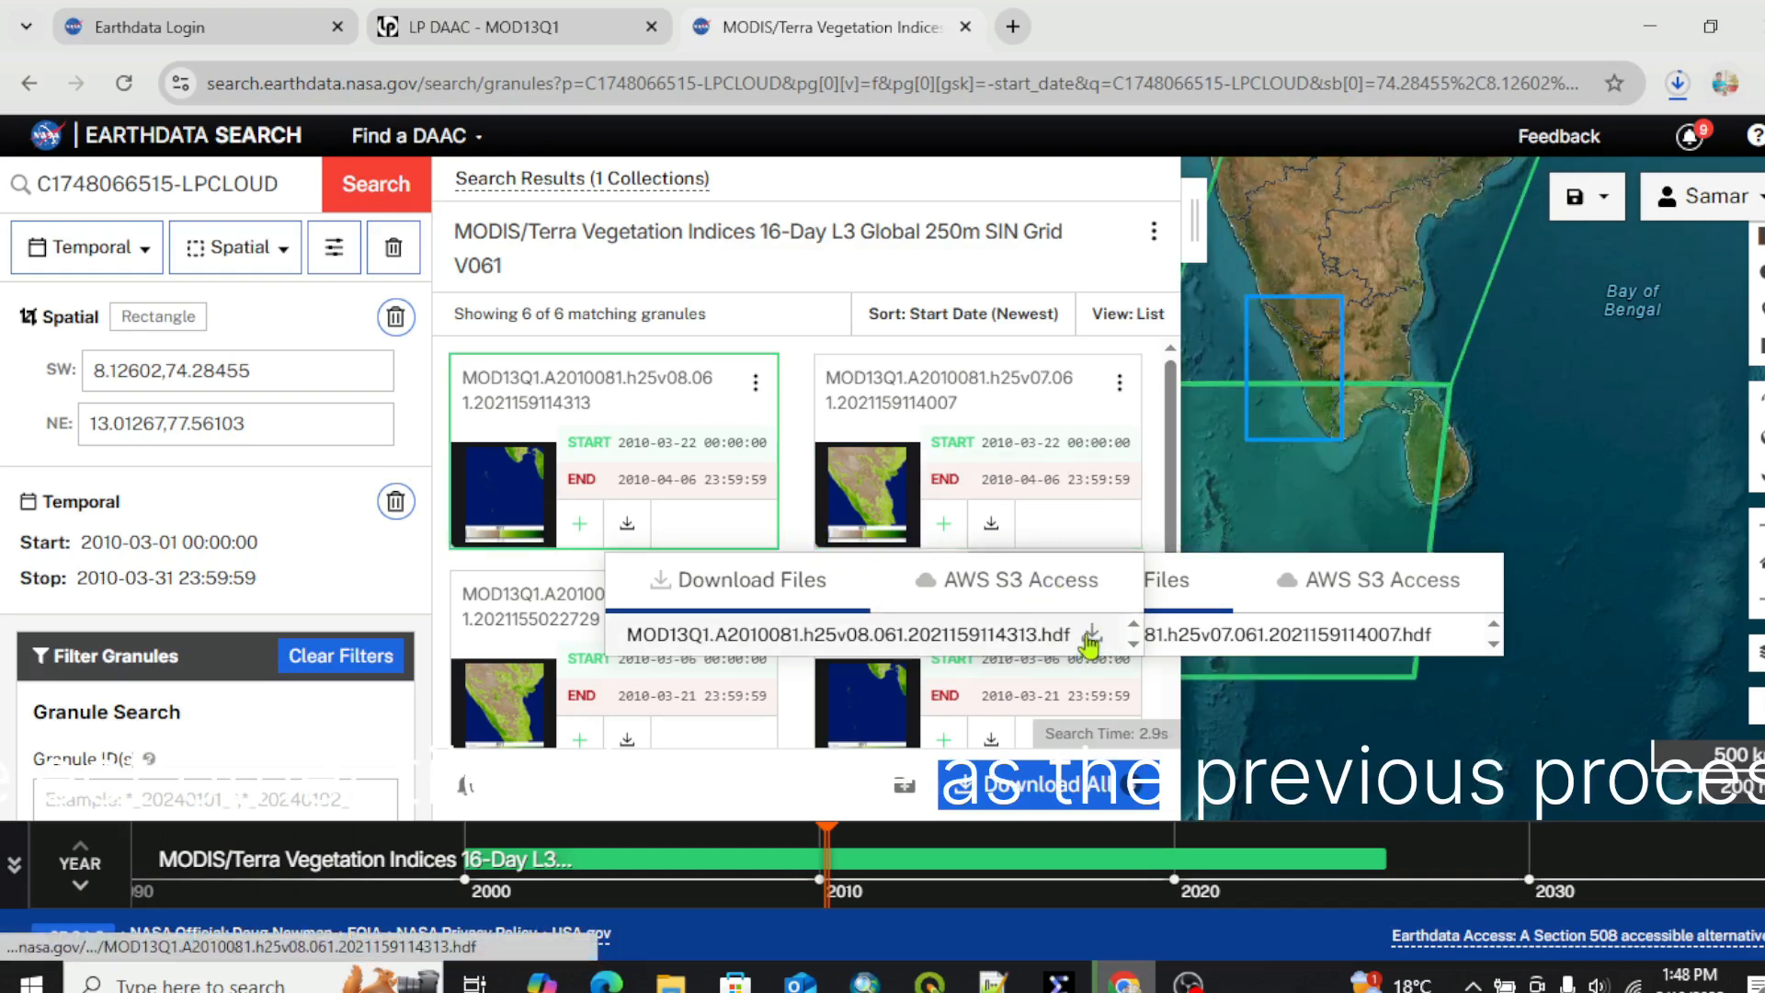
left_click(1090, 637)
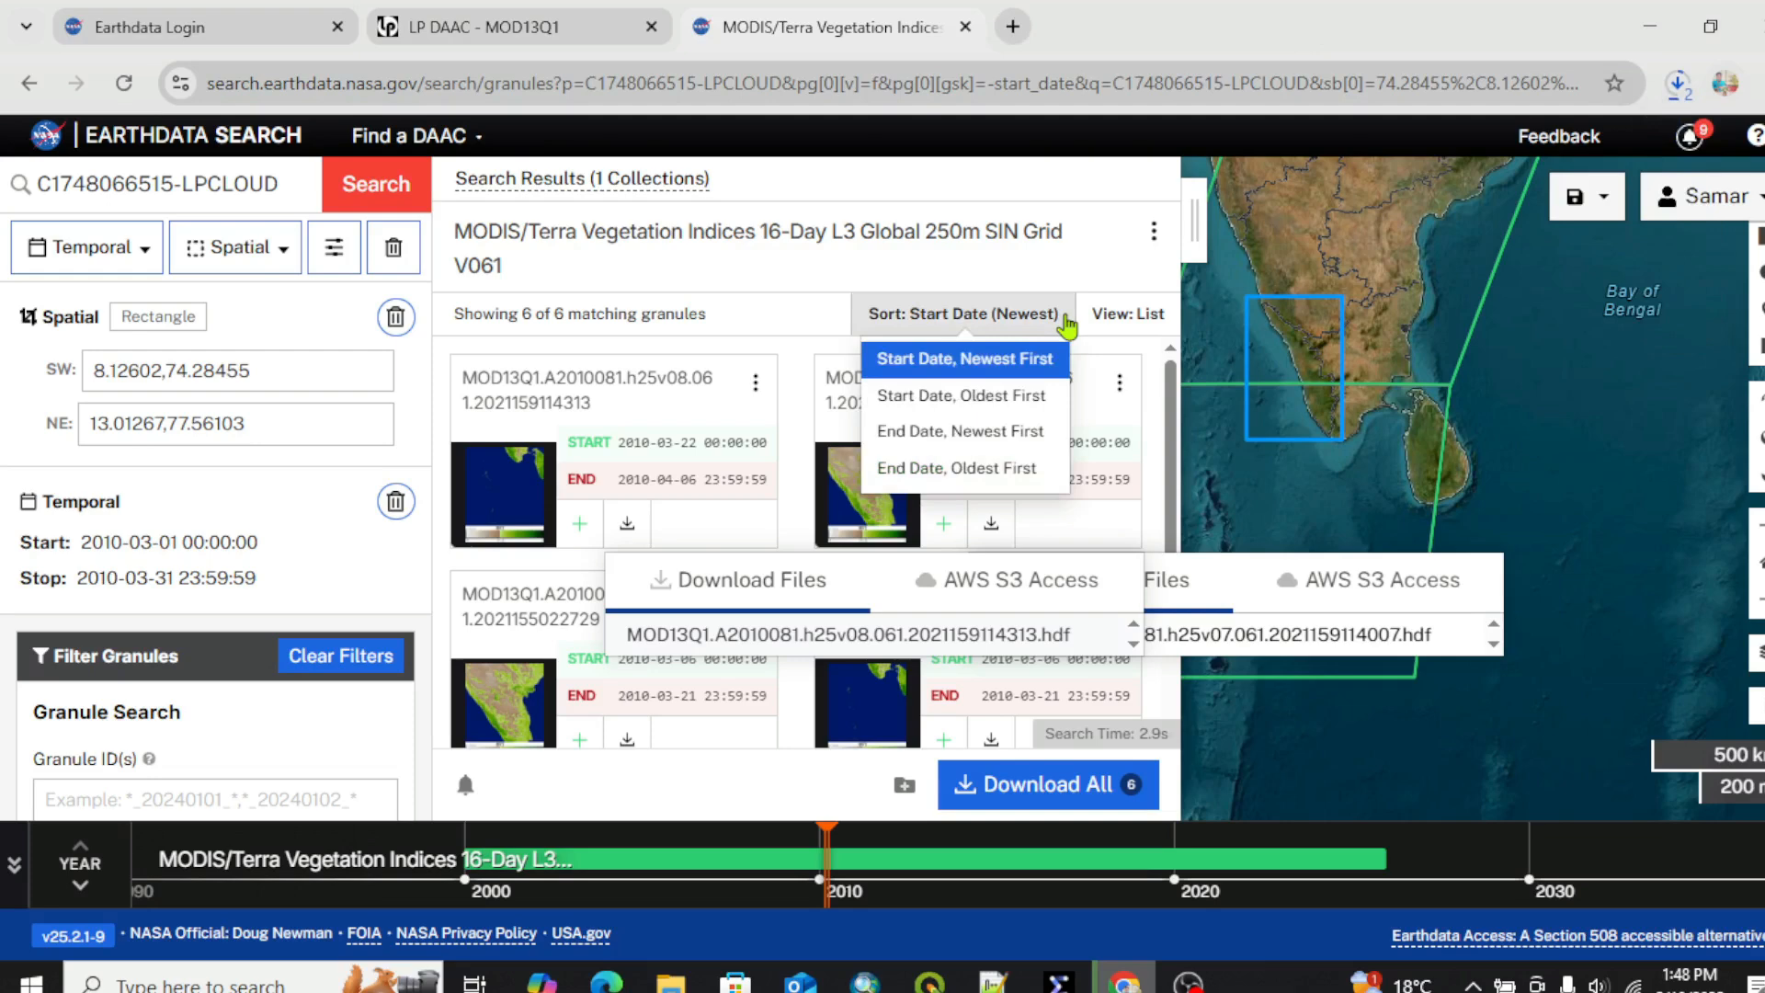
left_click(1067, 324)
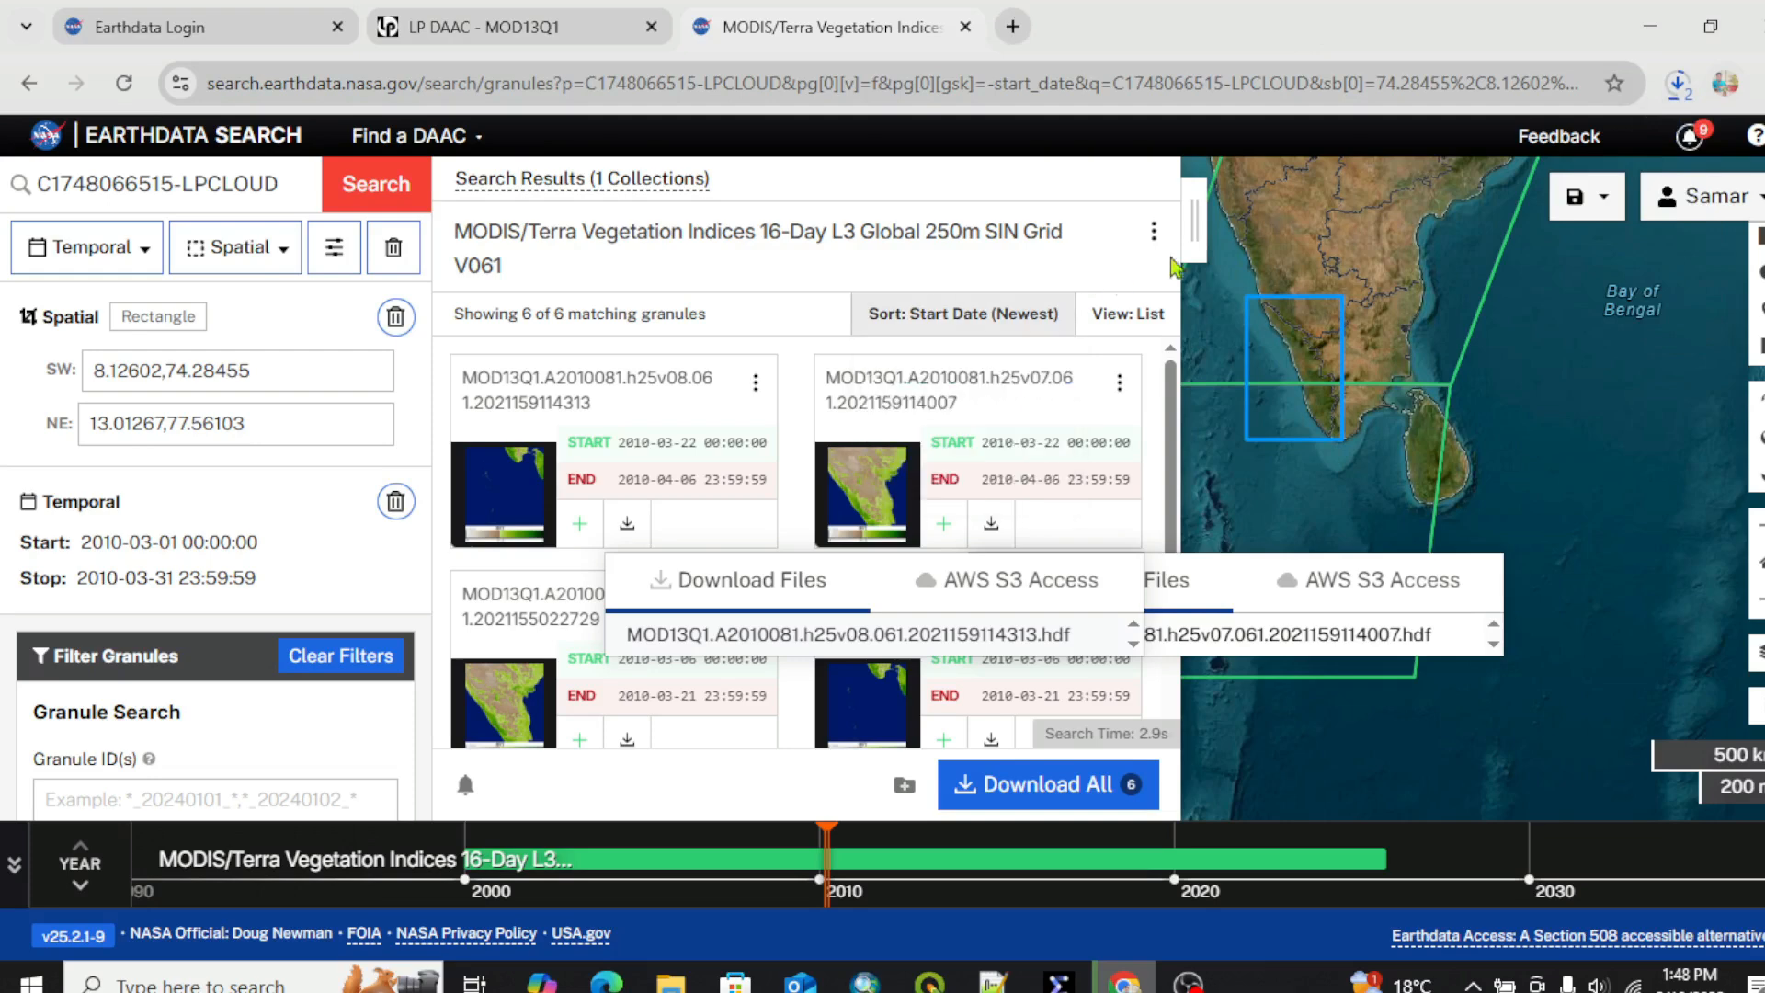
Collapse the granule results to uncover the map and check the progress of both tile downloads in the browser.
left_click_drag(1195, 232, 688, 268)
left_click(1675, 85)
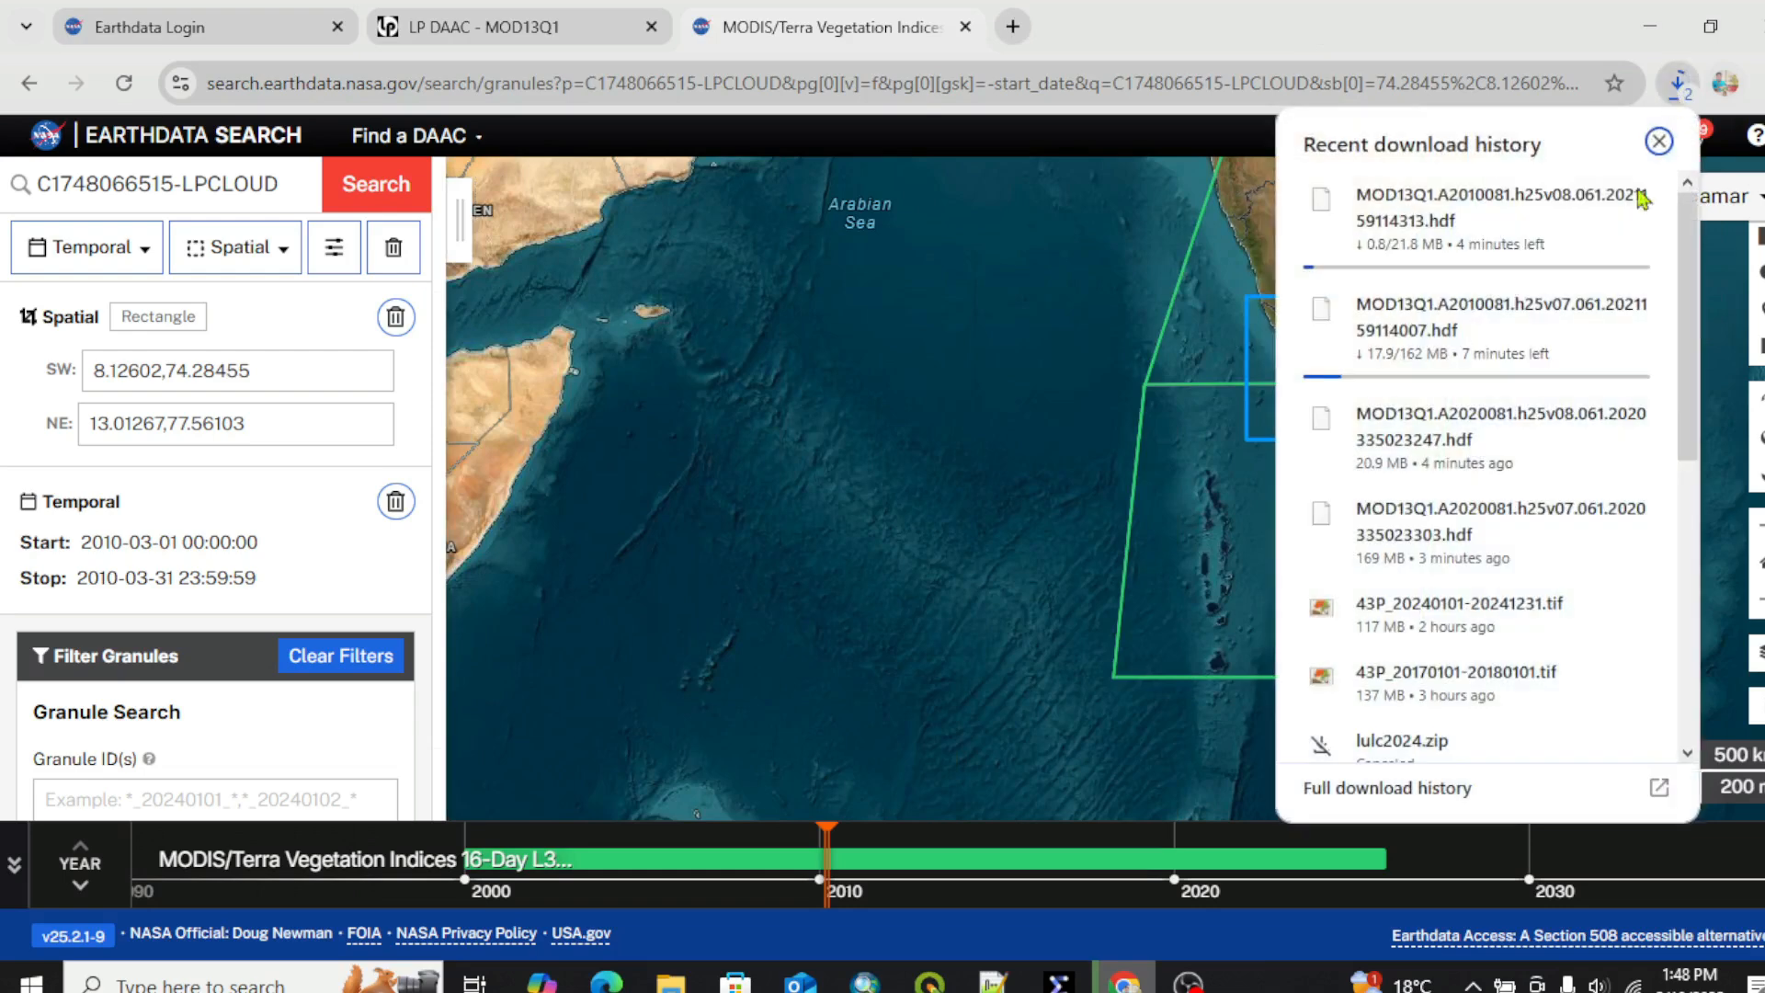